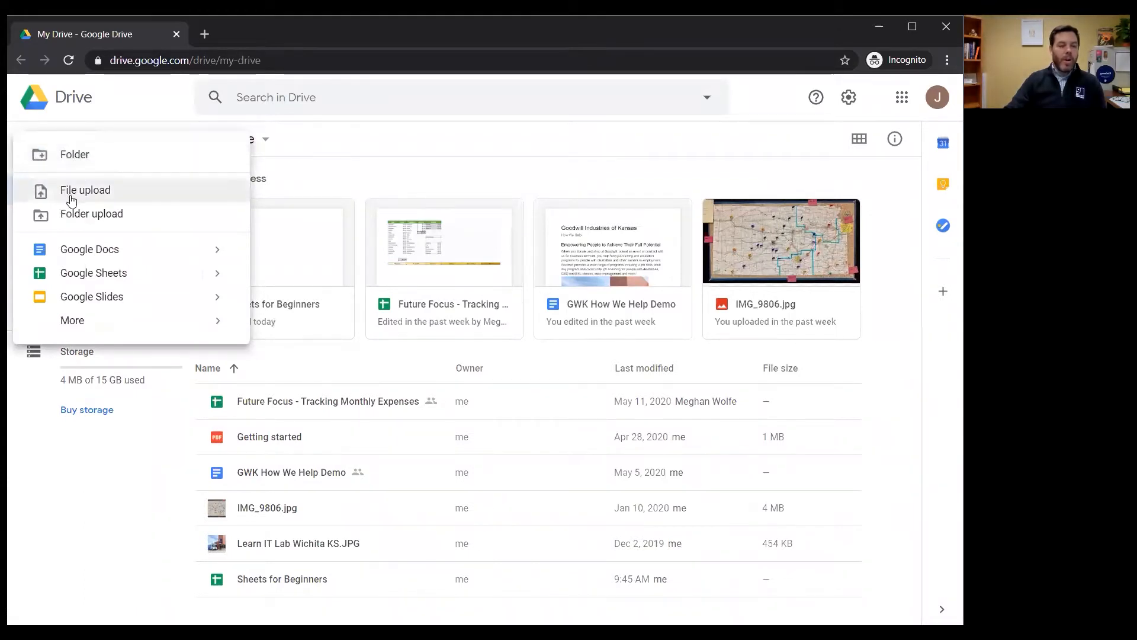
Open the Google Sheets template gallery by starting a new spreadsheet from a template
left_click(217, 274)
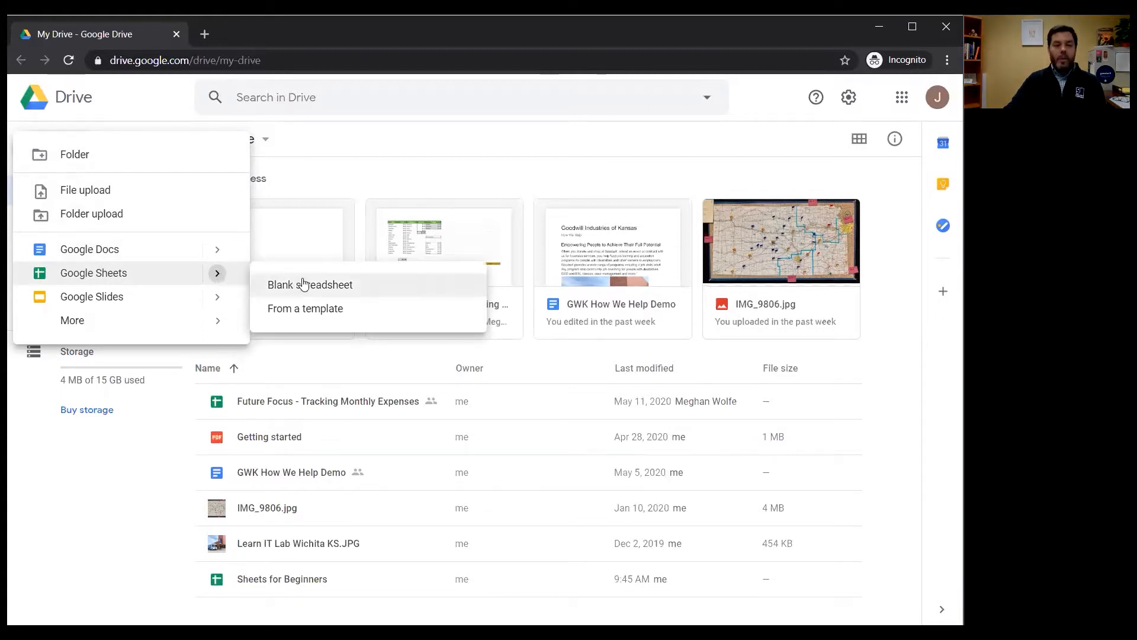
left_click(330, 316)
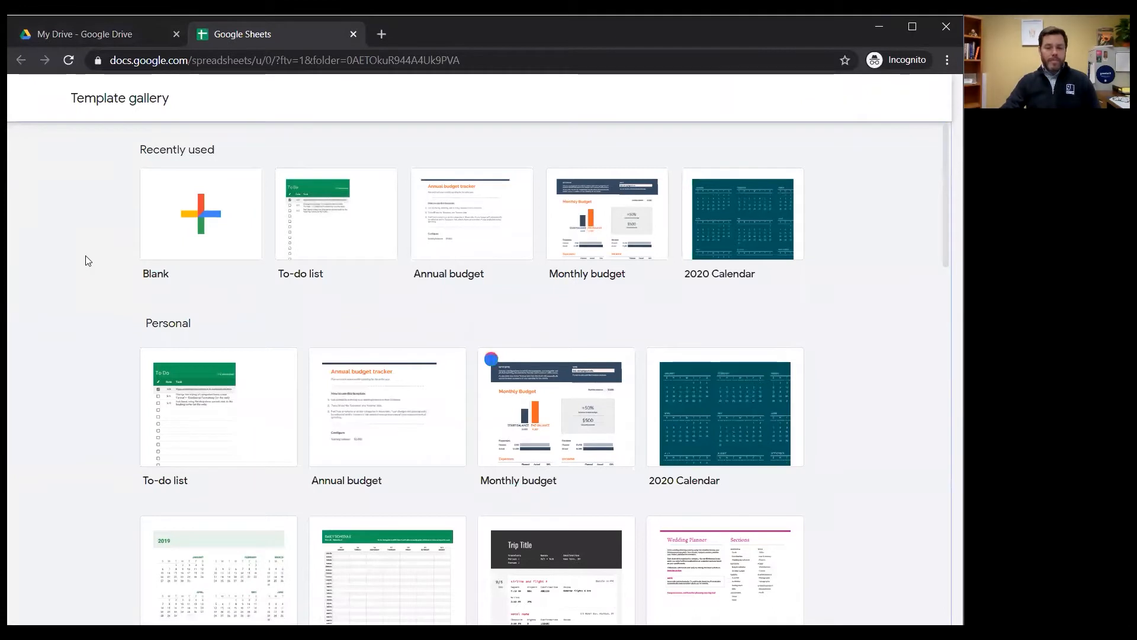
left_click(613, 247)
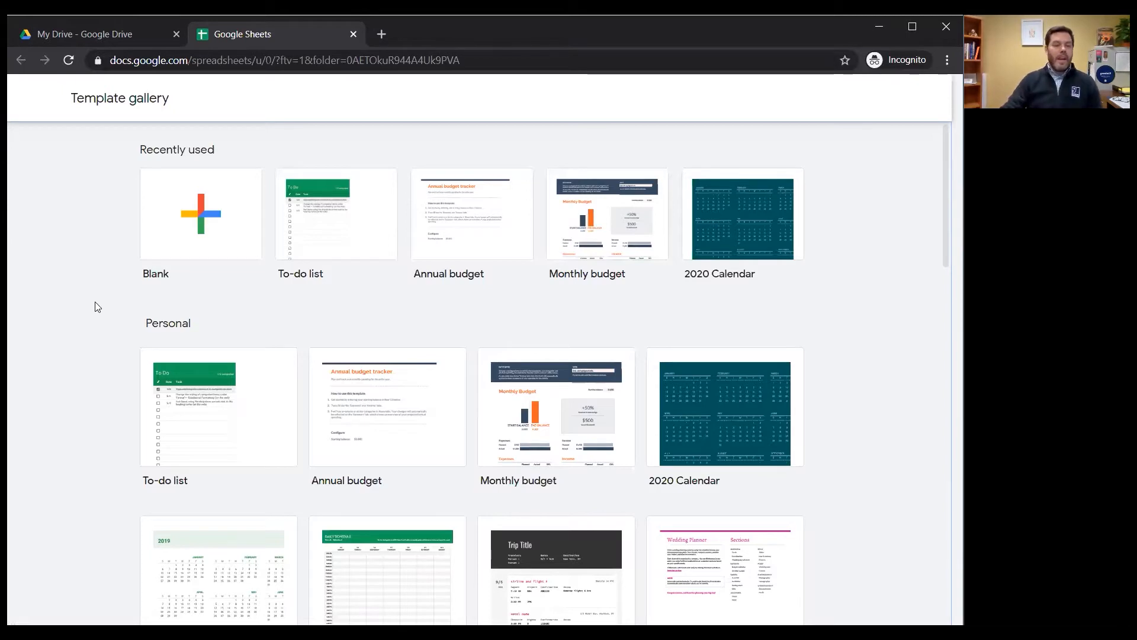
Look through the spreadsheet templates in the Personal, Work, Project management and Education categories
scroll(95, 301, "down", 4)
scroll(76, 301, "down", 2)
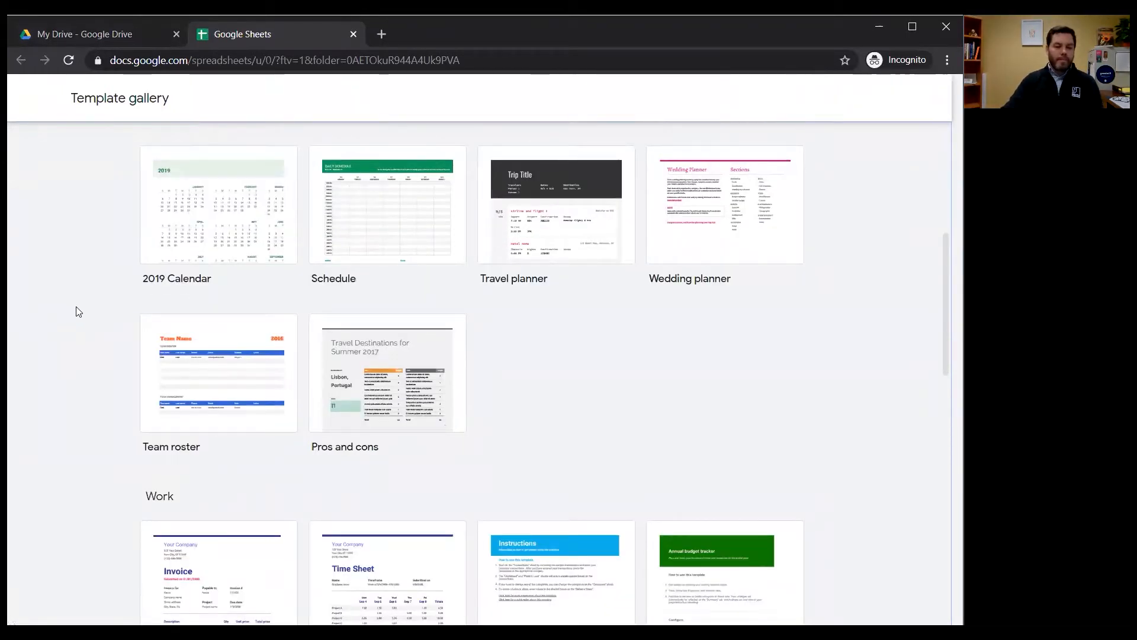
scroll(76, 308, "down", 6)
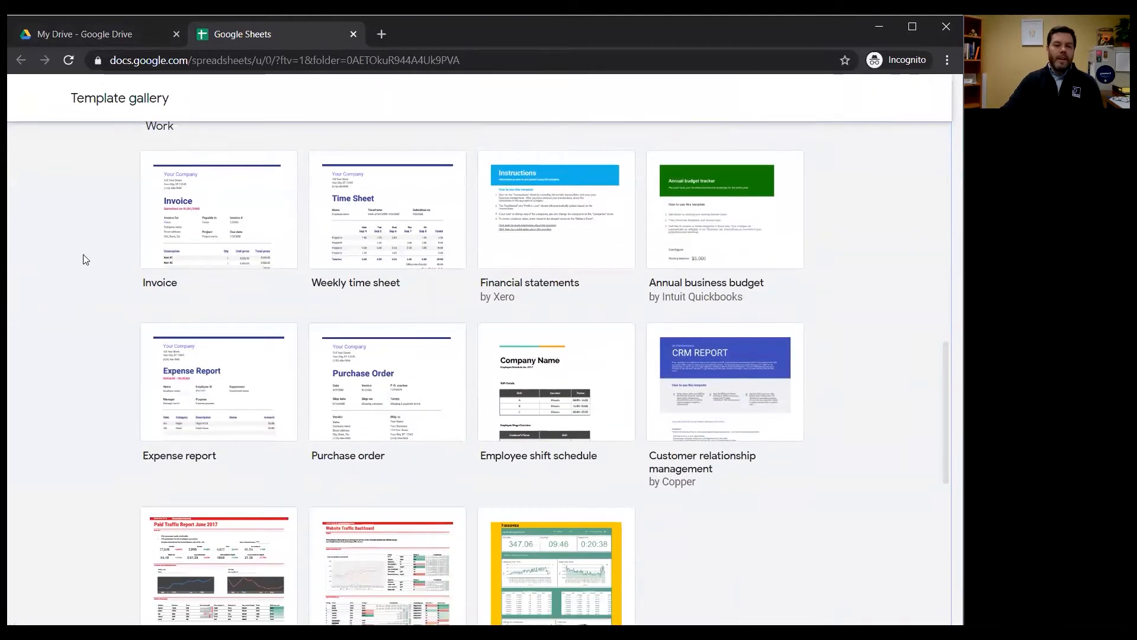
scroll(72, 245, "down", 1)
middle_click(89, 230)
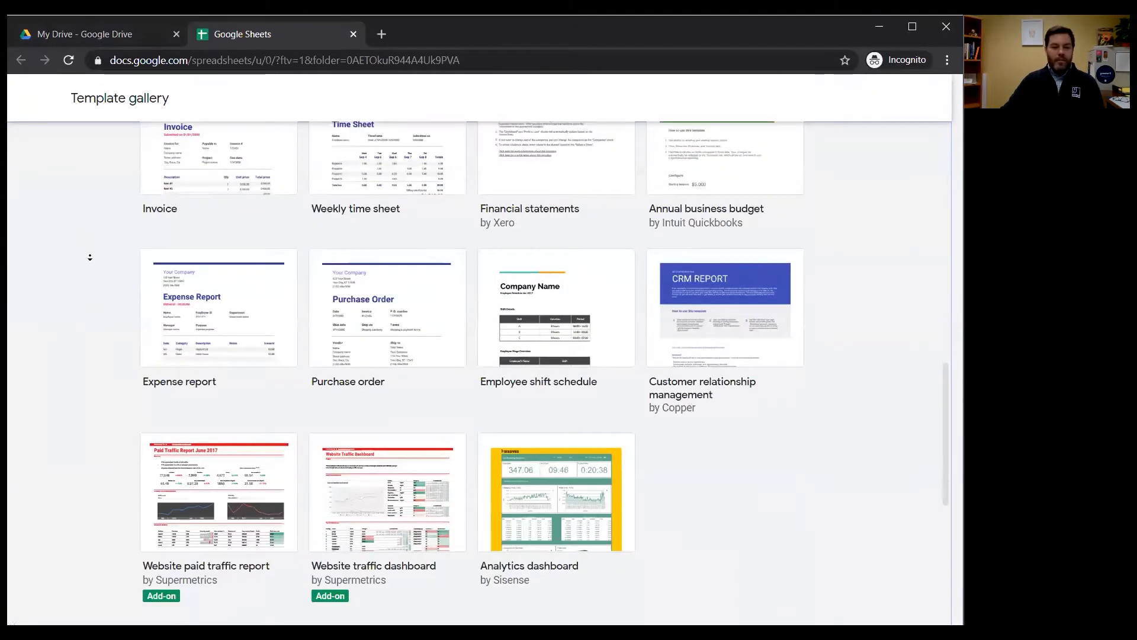
middle_click(90, 249)
scroll(68, 267, "down", 4)
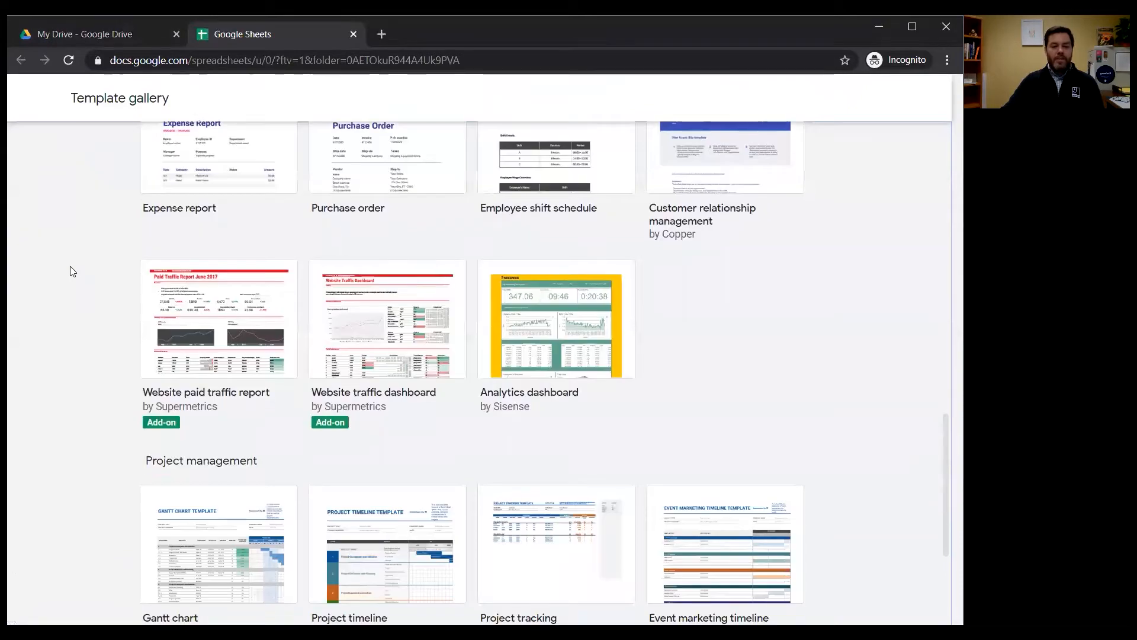
scroll(70, 270, "down", 1)
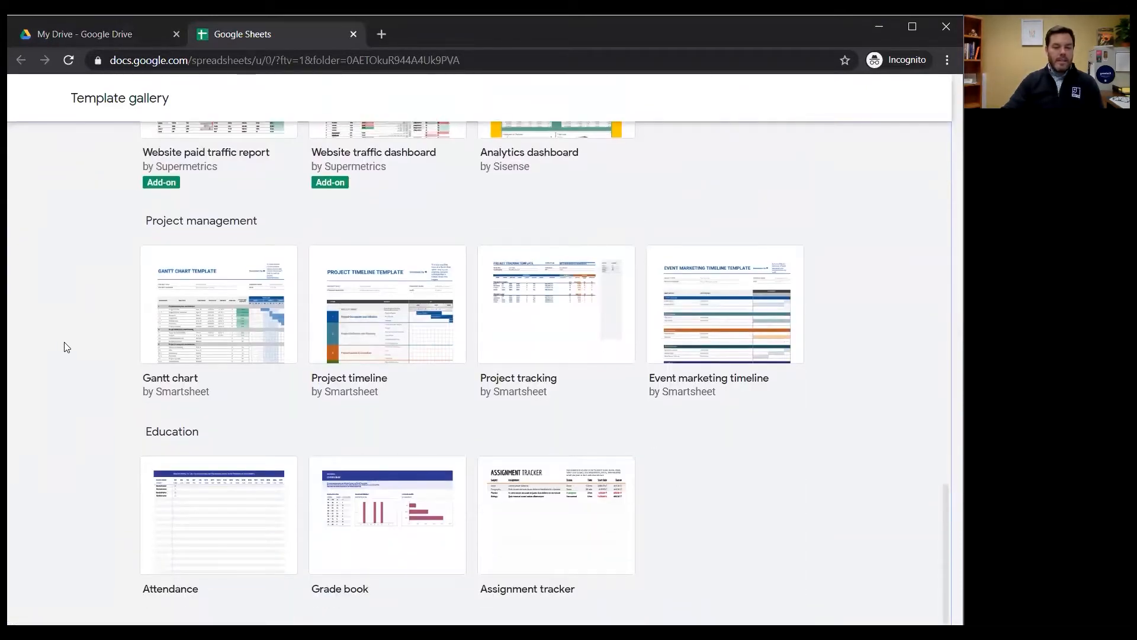
scroll(63, 370, "up", 15)
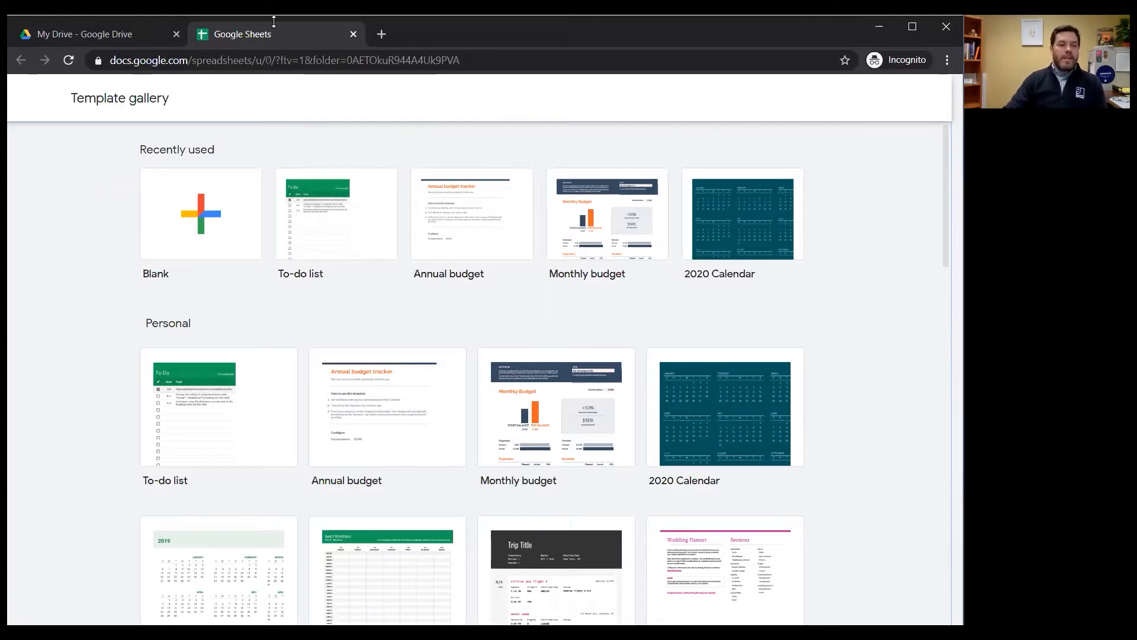
Open the Sheets for Beginners spreadsheet from My Drive and set its zoom to 150%
left_click(119, 34)
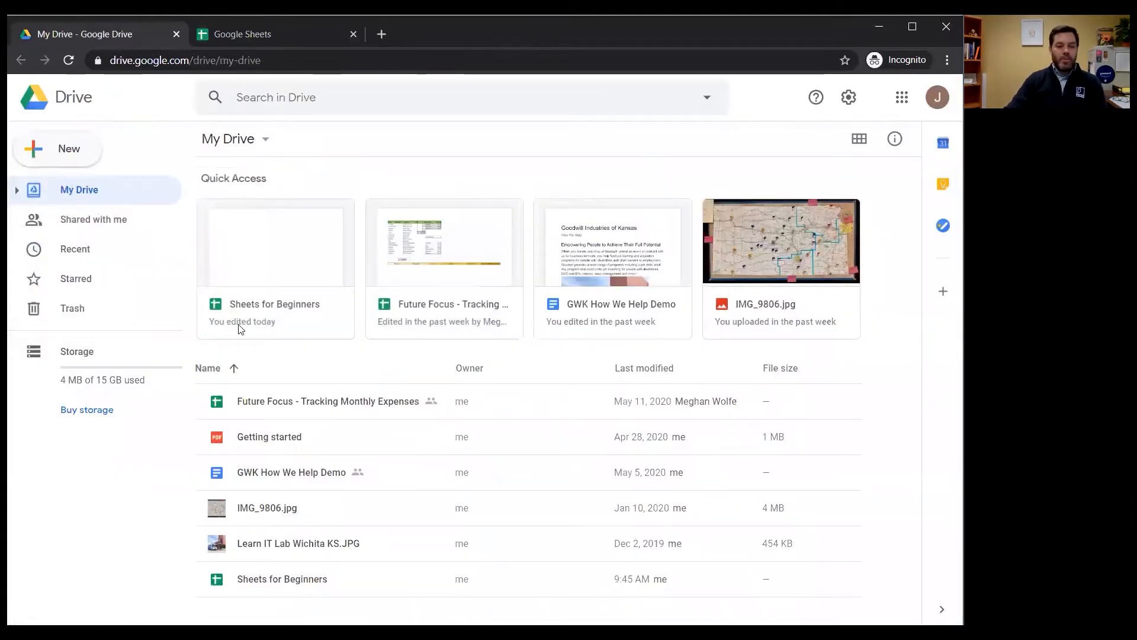
left_click(277, 261)
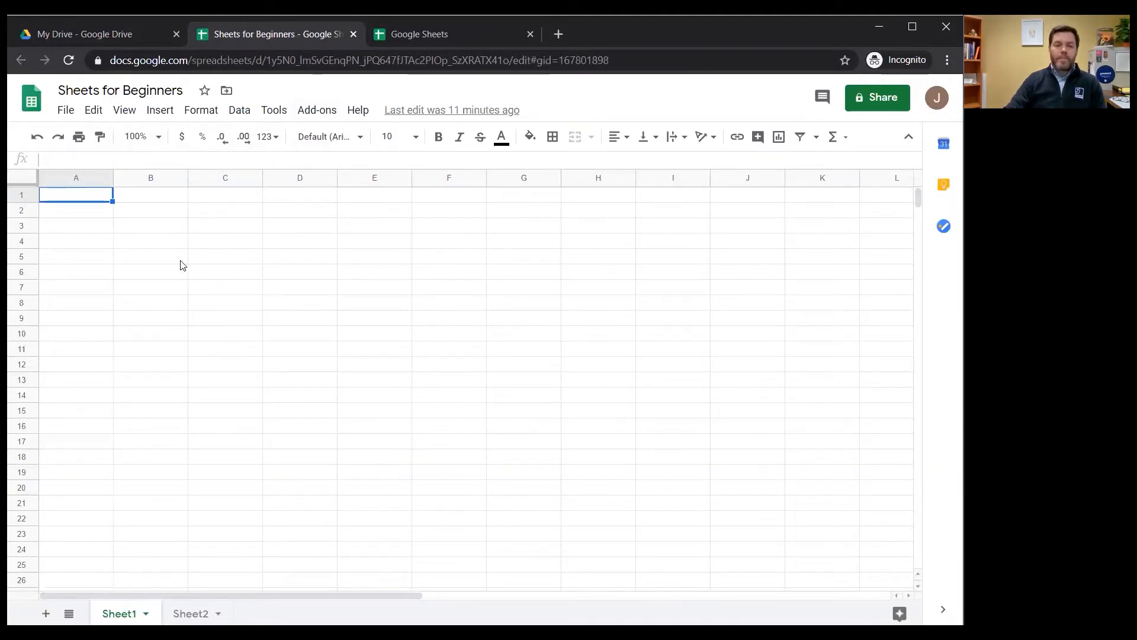
left_click(161, 139)
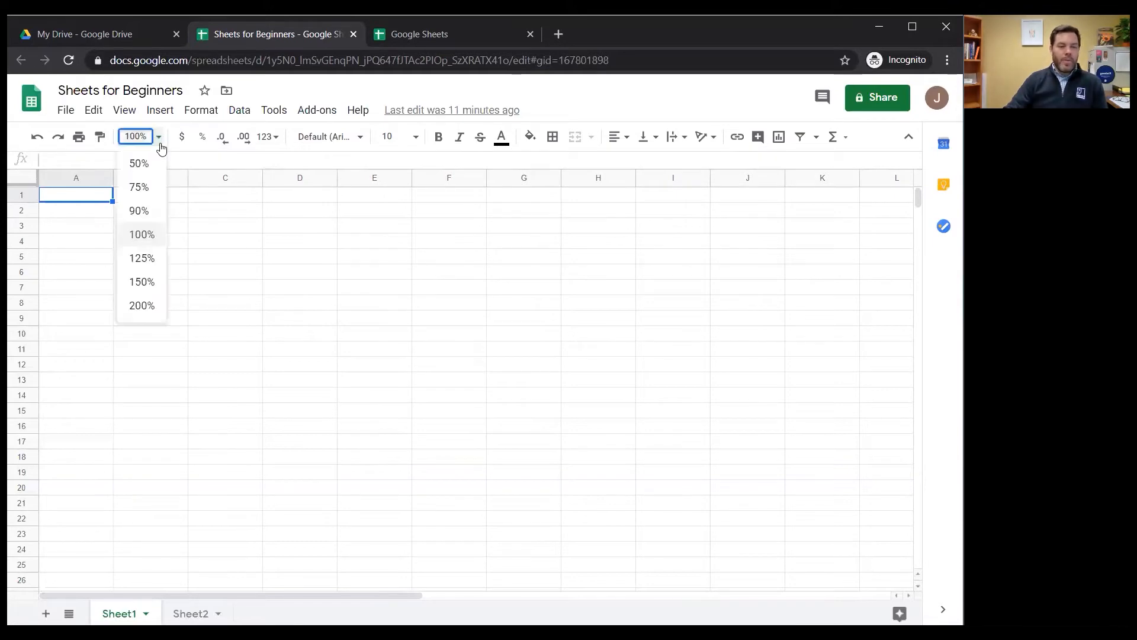
left_click(153, 282)
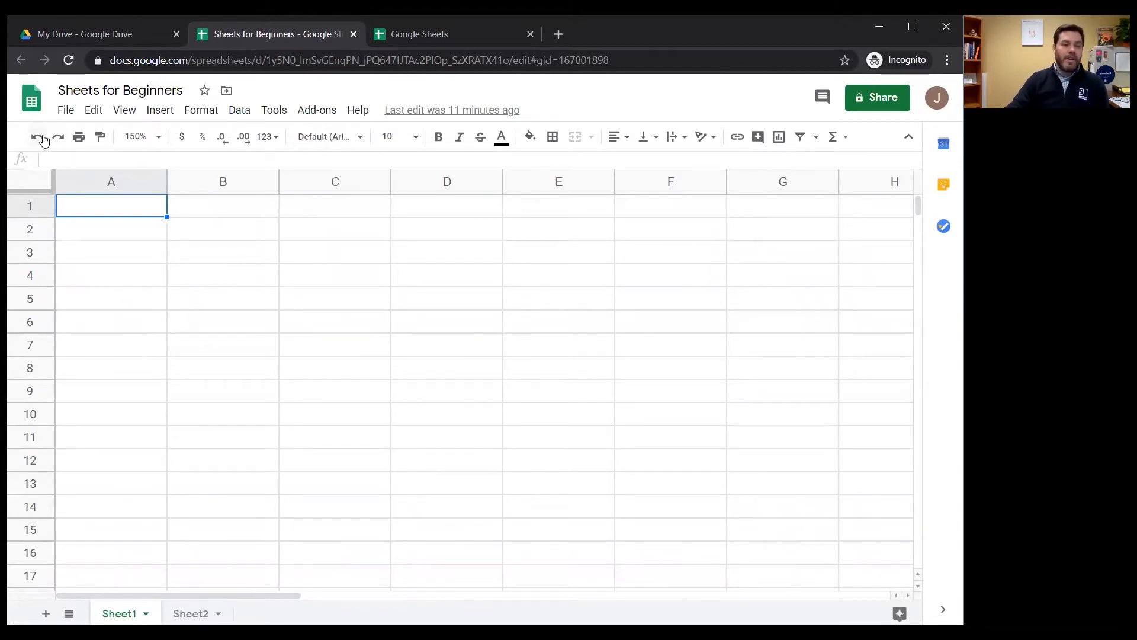
left_click(112, 202)
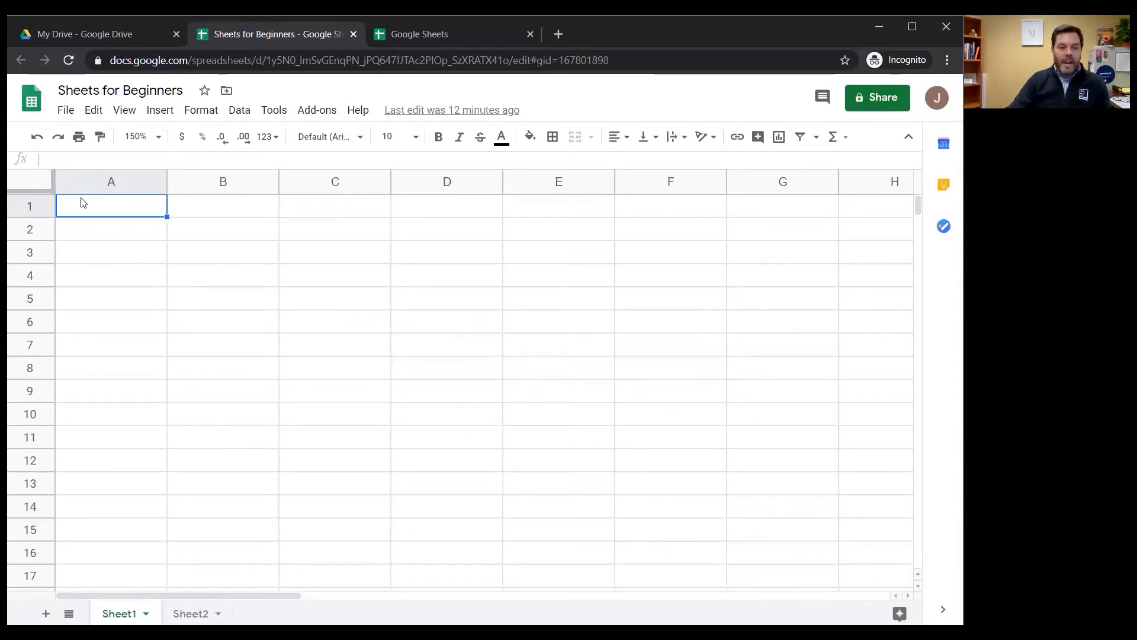
left_click_drag(84, 193, 115, 216)
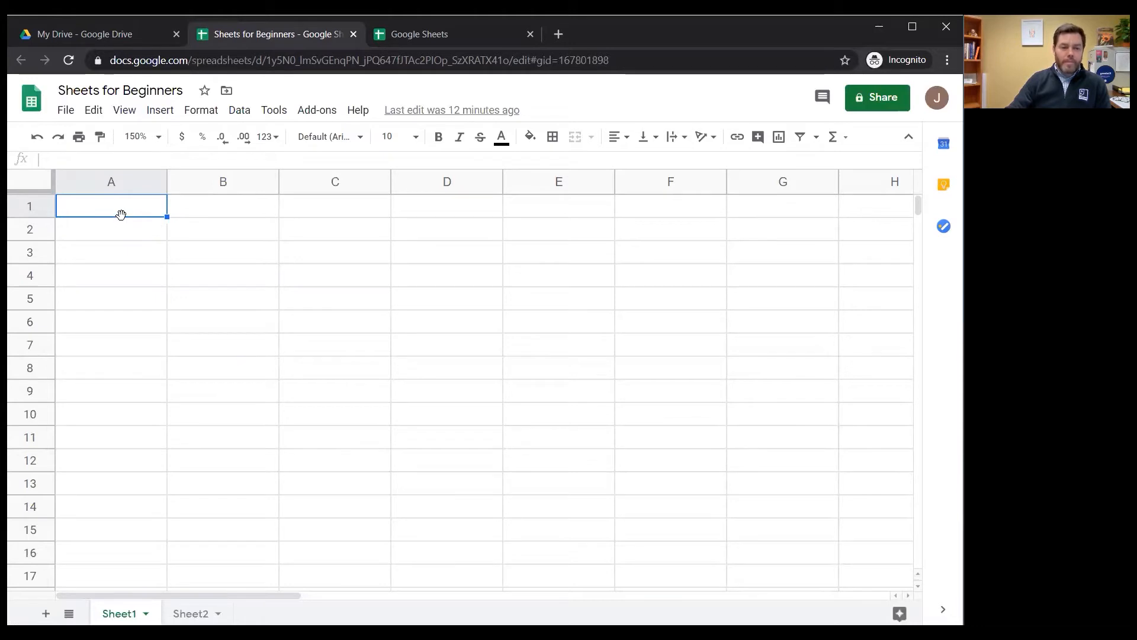
mouse_move(120, 214)
left_mouse_down()
mouse_move(116, 336)
mouse_move(127, 215)
left_mouse_up()
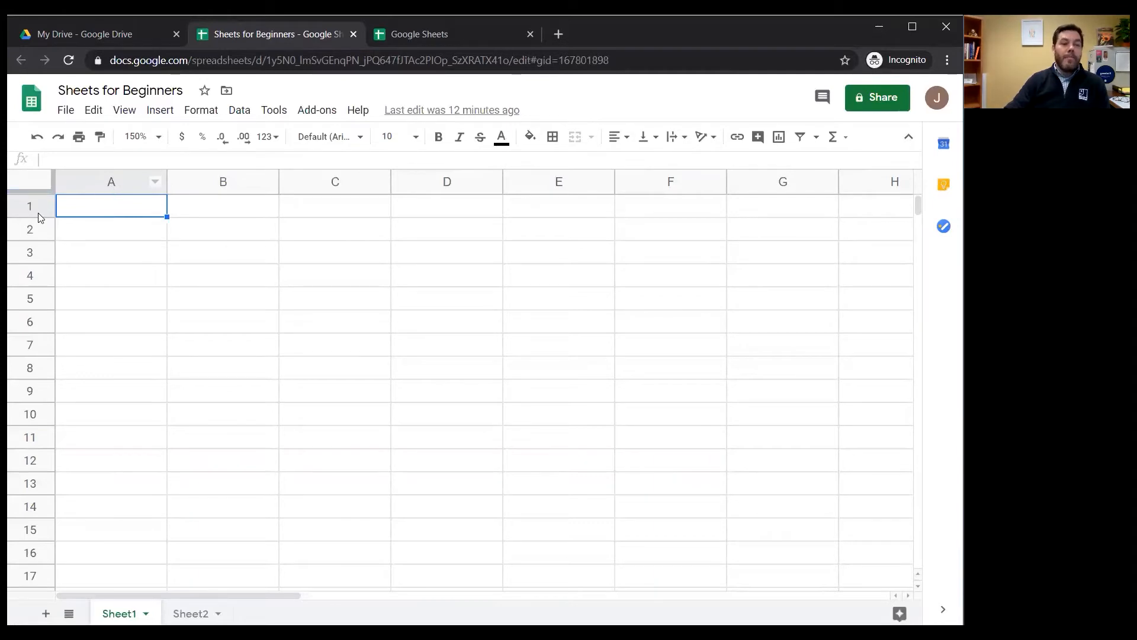
left_click(200, 235)
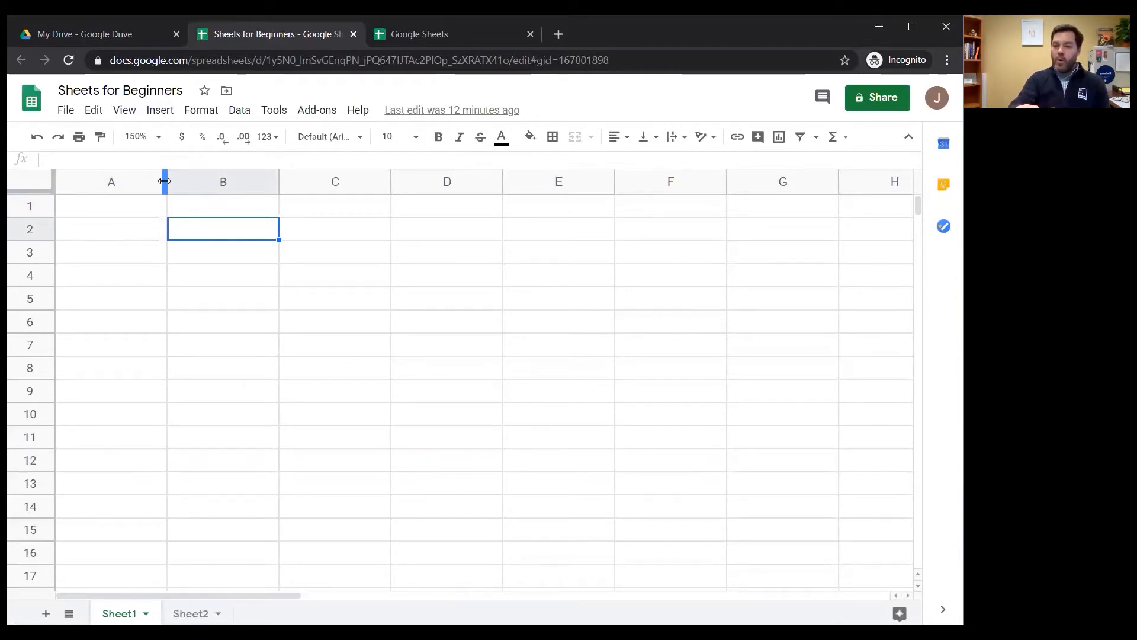
left_click(138, 306)
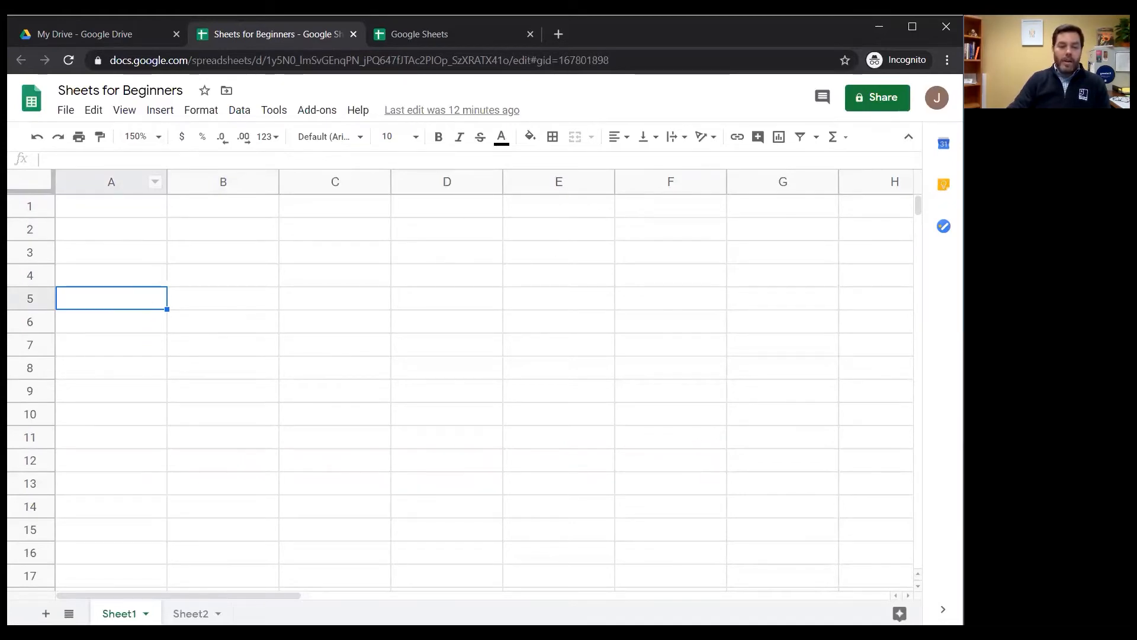
mouse_move(247, 595)
left_mouse_down()
mouse_move(503, 591)
mouse_move(865, 553)
mouse_move(540, 568)
mouse_move(229, 602)
left_mouse_up()
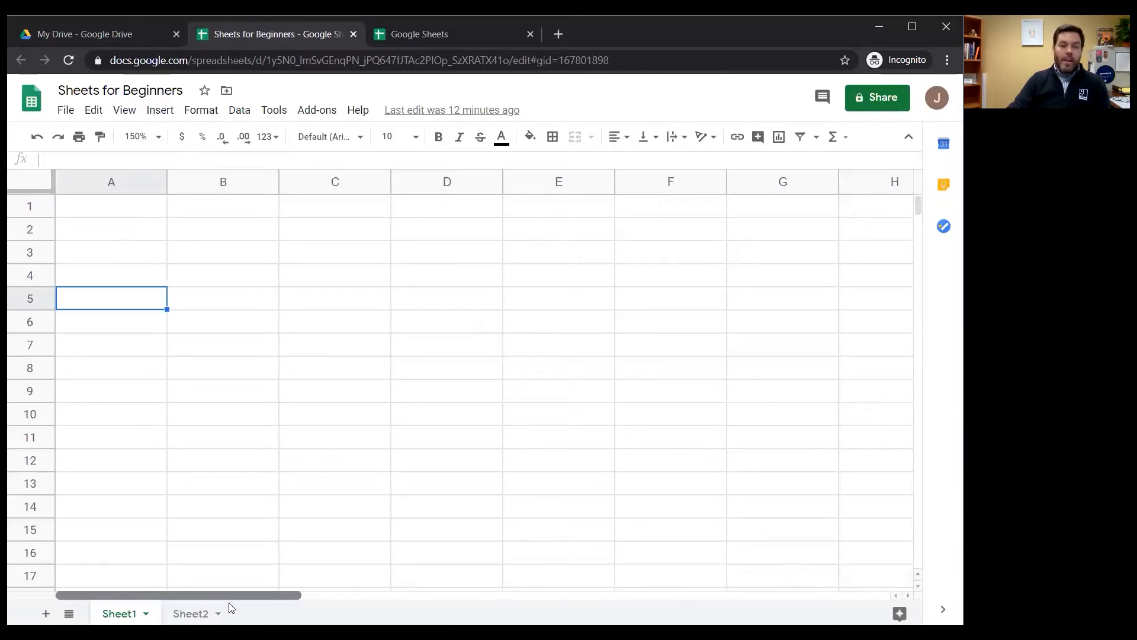
mouse_move(923, 203)
left_mouse_down()
mouse_move(909, 229)
mouse_move(947, 579)
mouse_move(933, 201)
left_mouse_up()
left_click(127, 208)
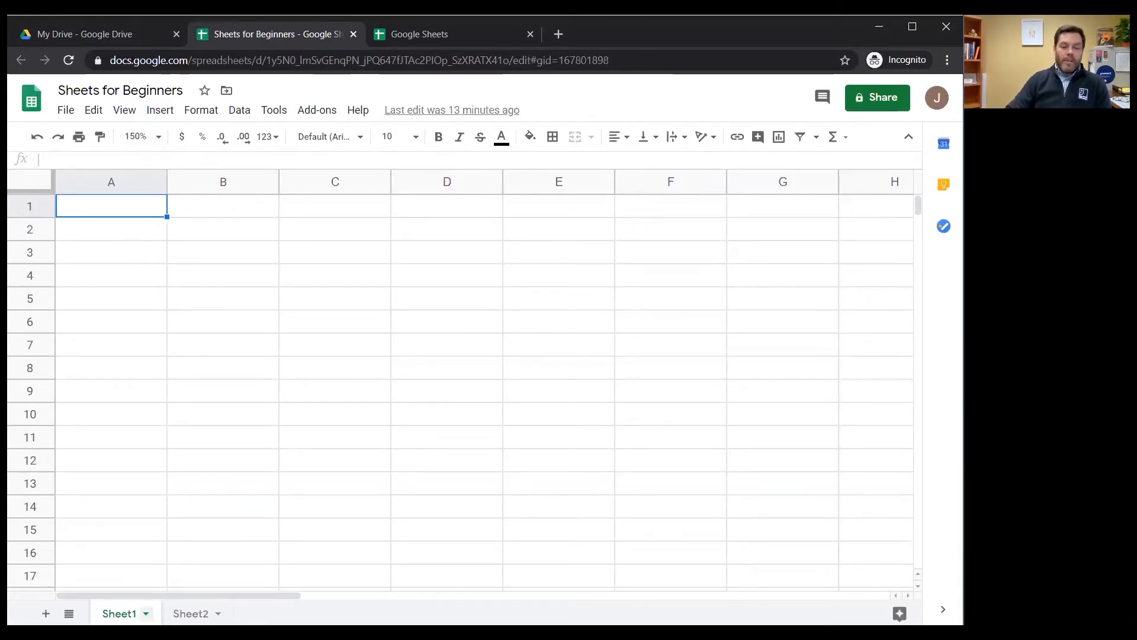
Change the tab color of Sheet1 to blue, switching to Sheet2 and back to check it
left_click(145, 613)
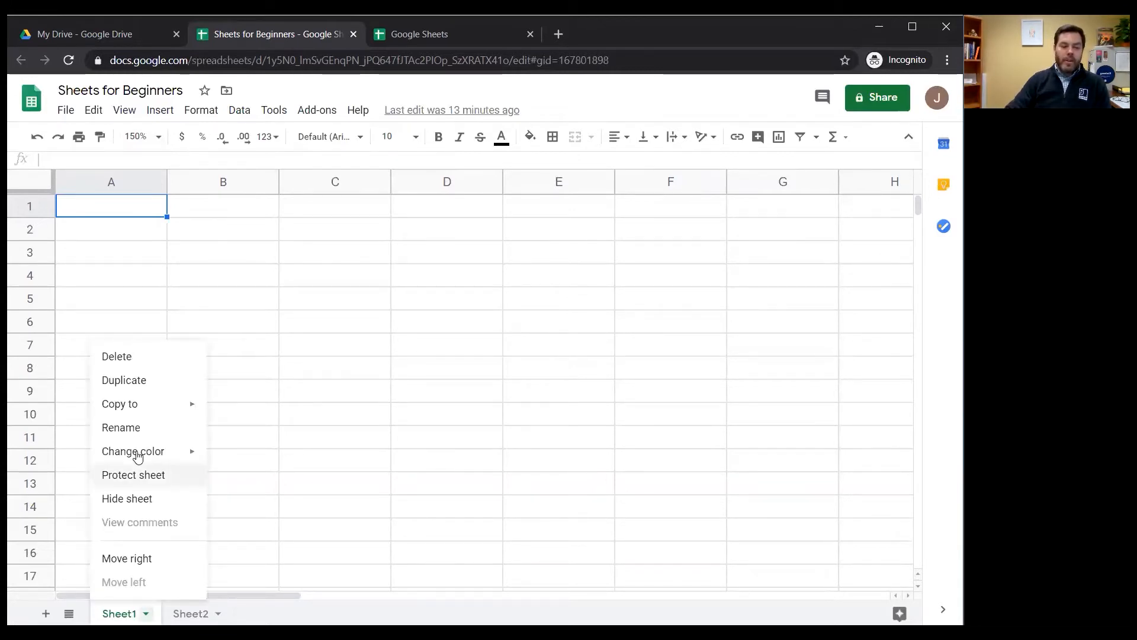
mouse_move(160, 452)
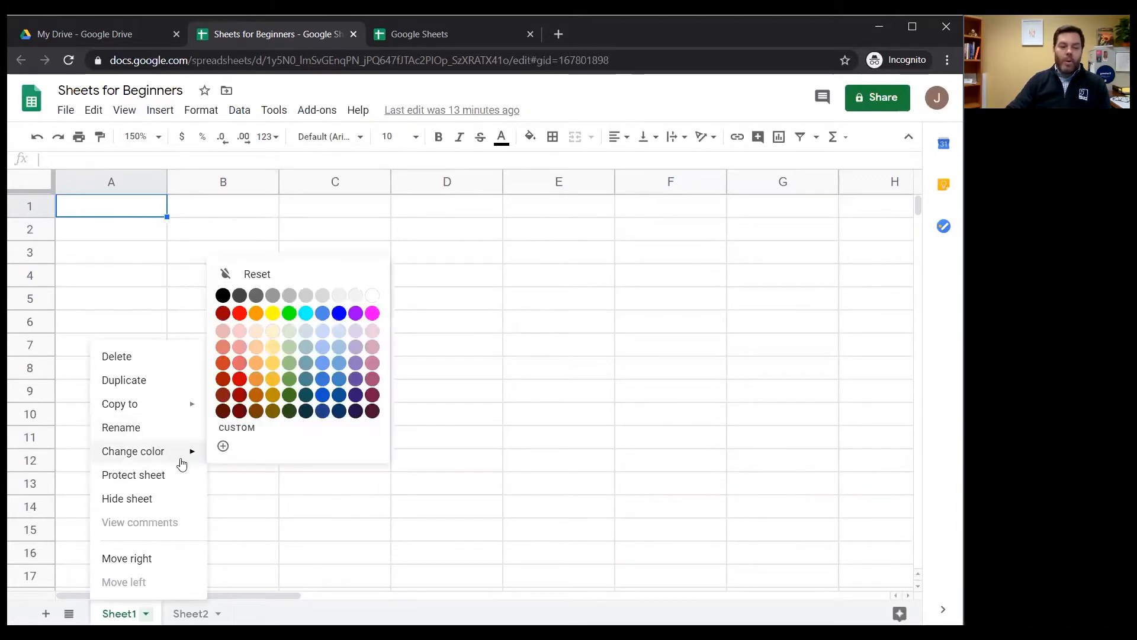
left_click(339, 313)
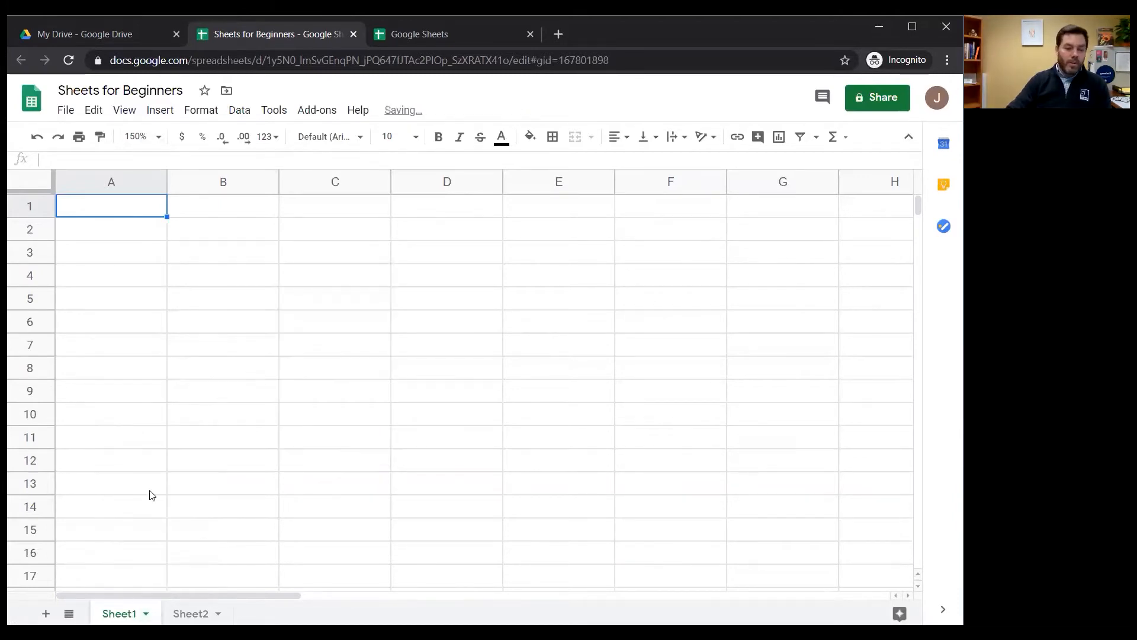
left_click(191, 614)
left_click(118, 614)
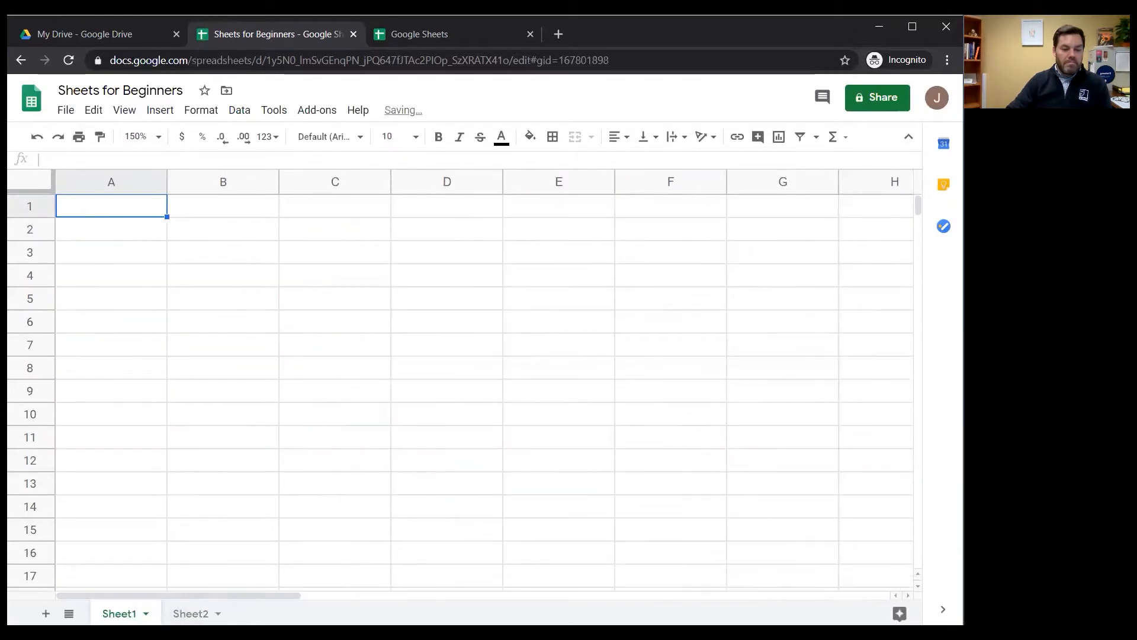
left_click(146, 613)
mouse_move(151, 451)
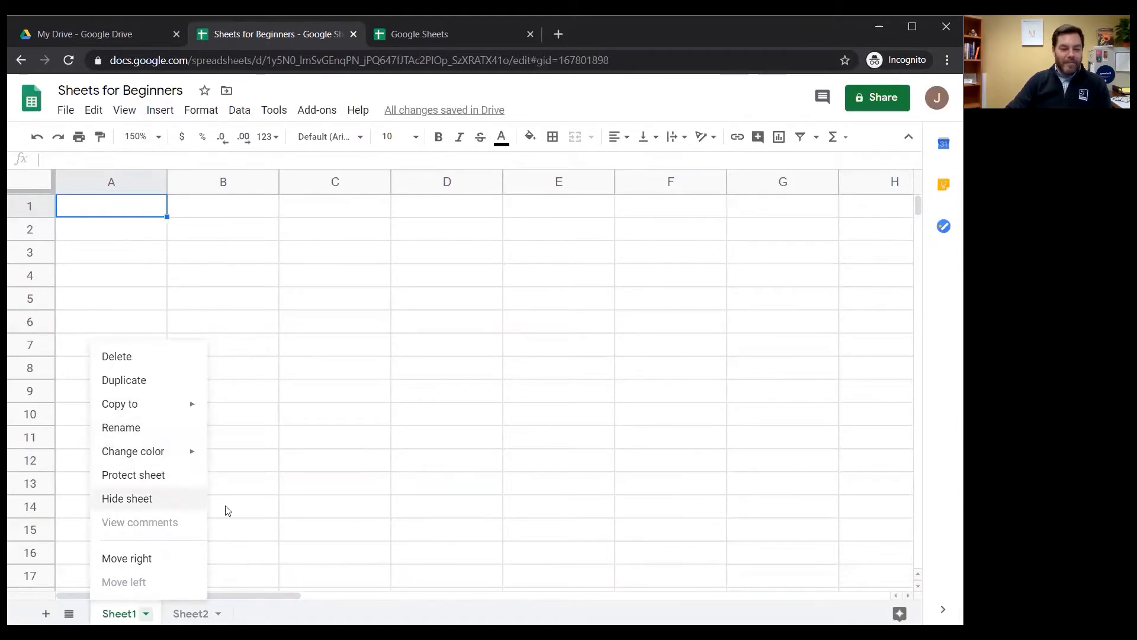
left_click(286, 485)
Enter Tuesday in cell A1, May 12, 2020 in B1 and 115 in C1
left_click(106, 214)
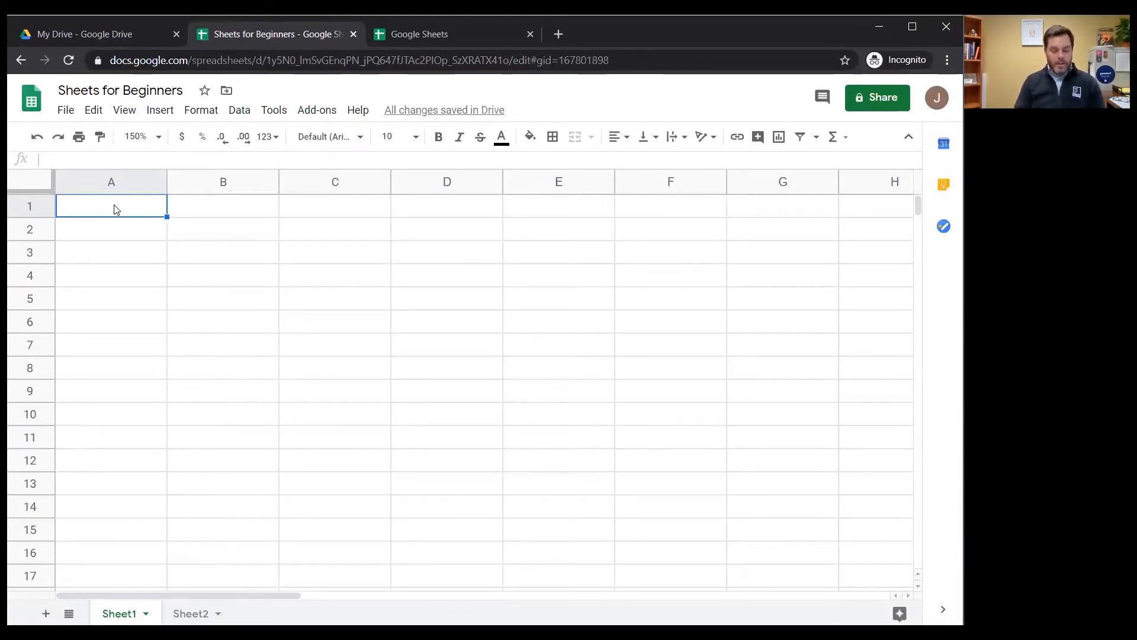
type("Tuesday")
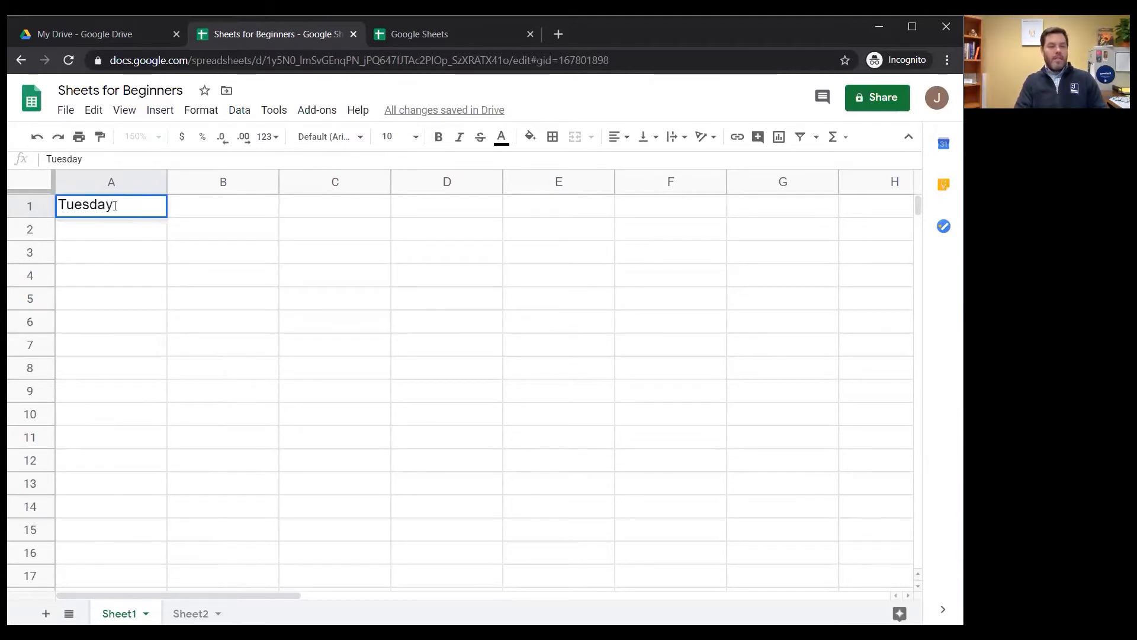
key("Tab")
type("M")
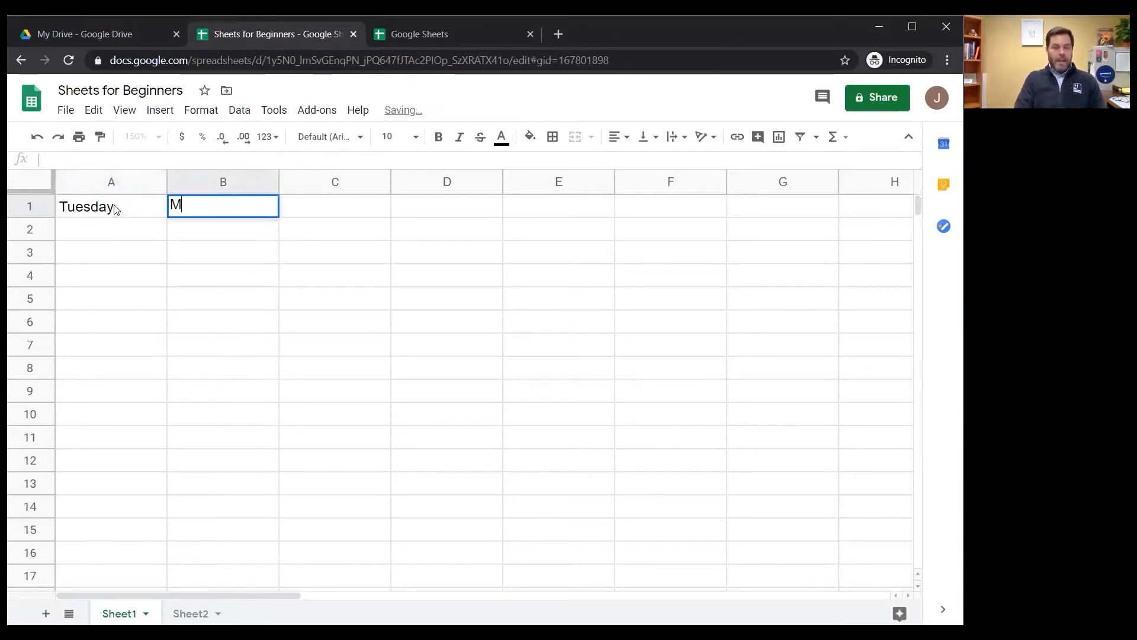
type("ay 12")
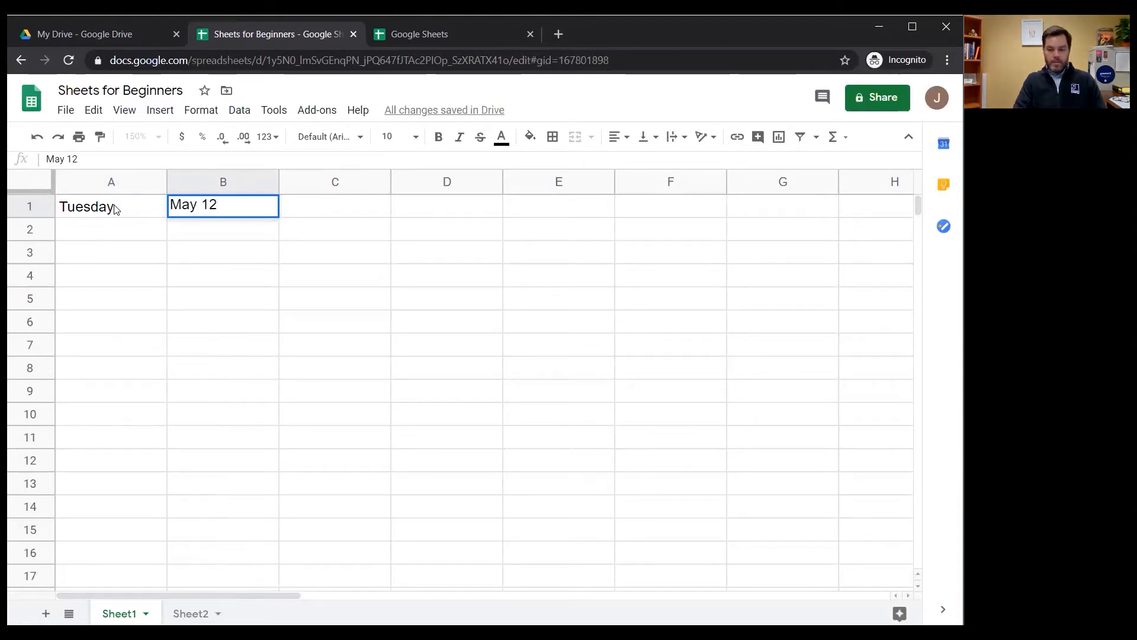
type(", 202")
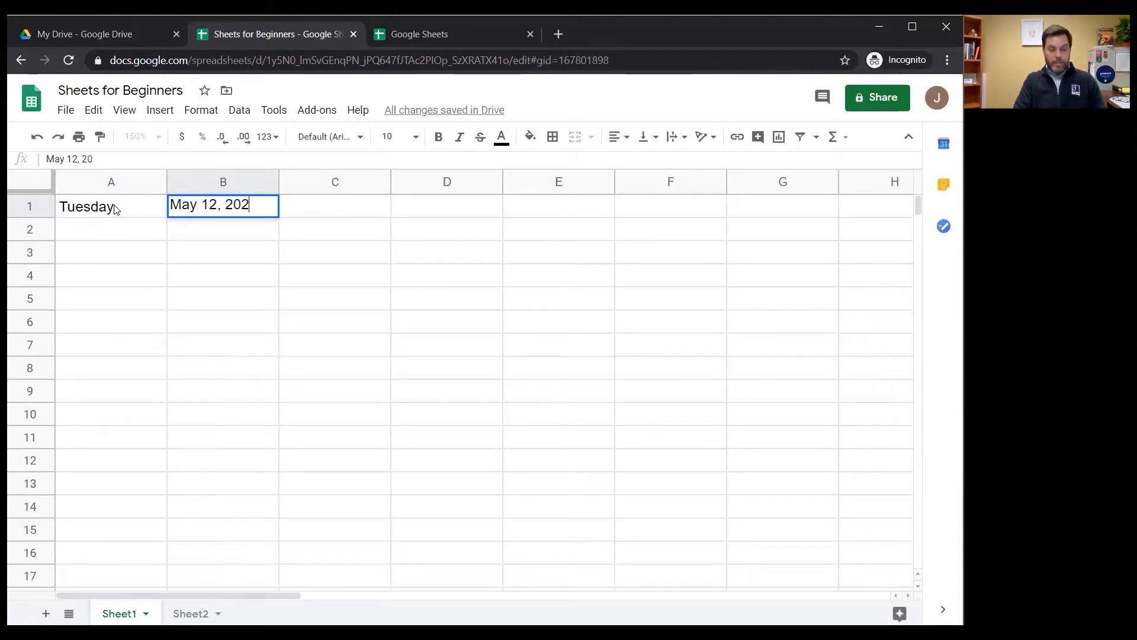
type("0")
key("Tab")
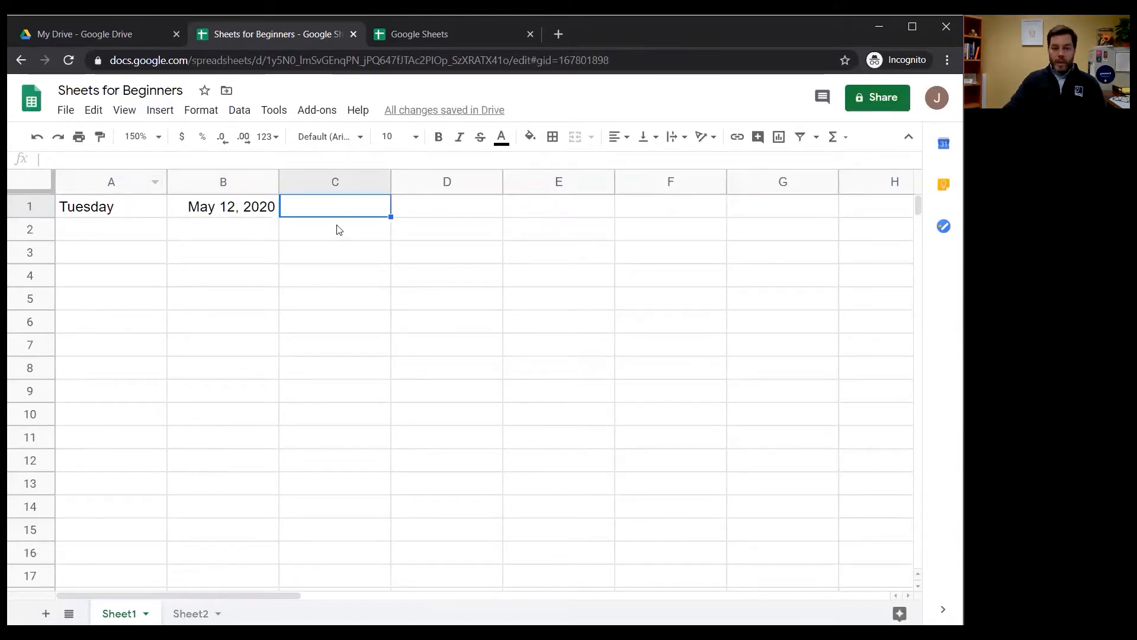
type("115")
key("Return")
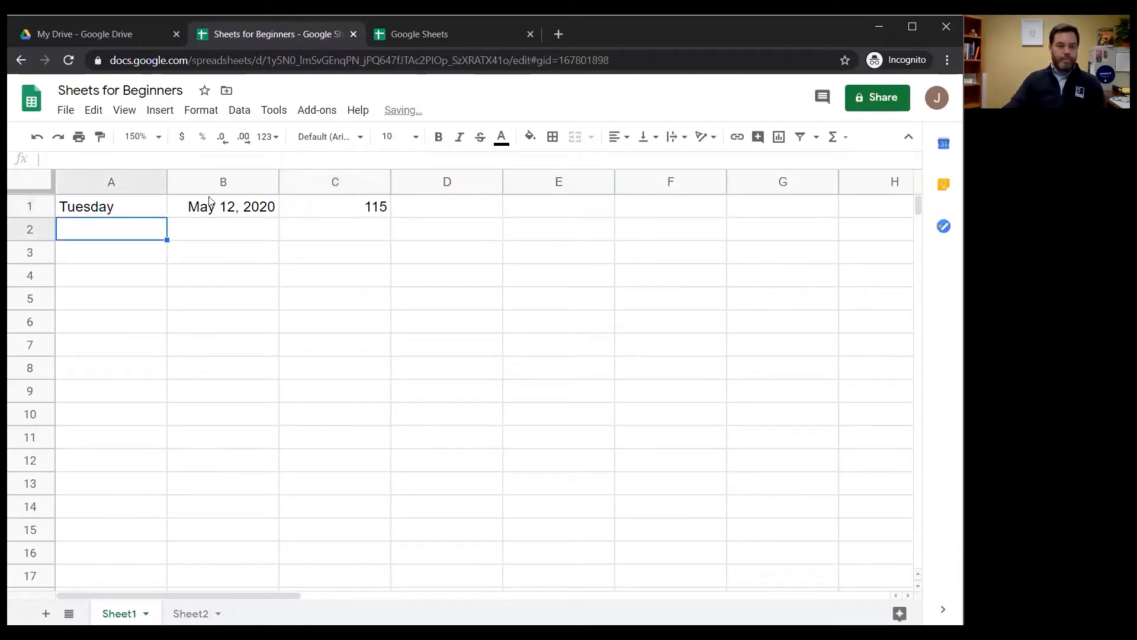
Try bold formatting on the Tuesday text in cell A1 and remove it again
left_click(133, 208)
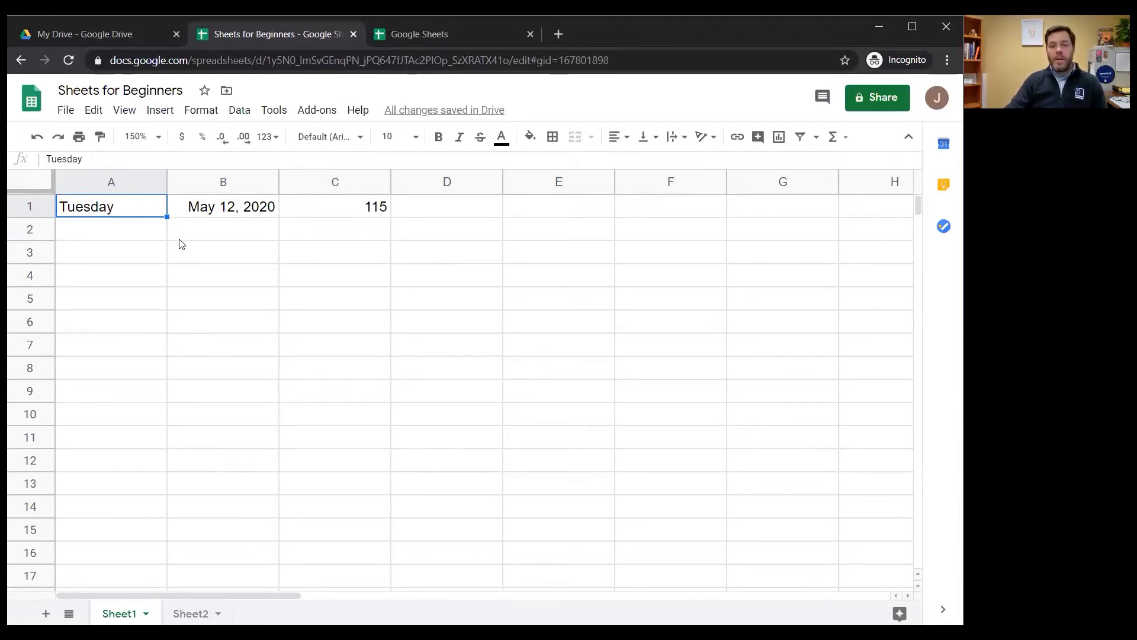
left_click(439, 137)
left_click(441, 143)
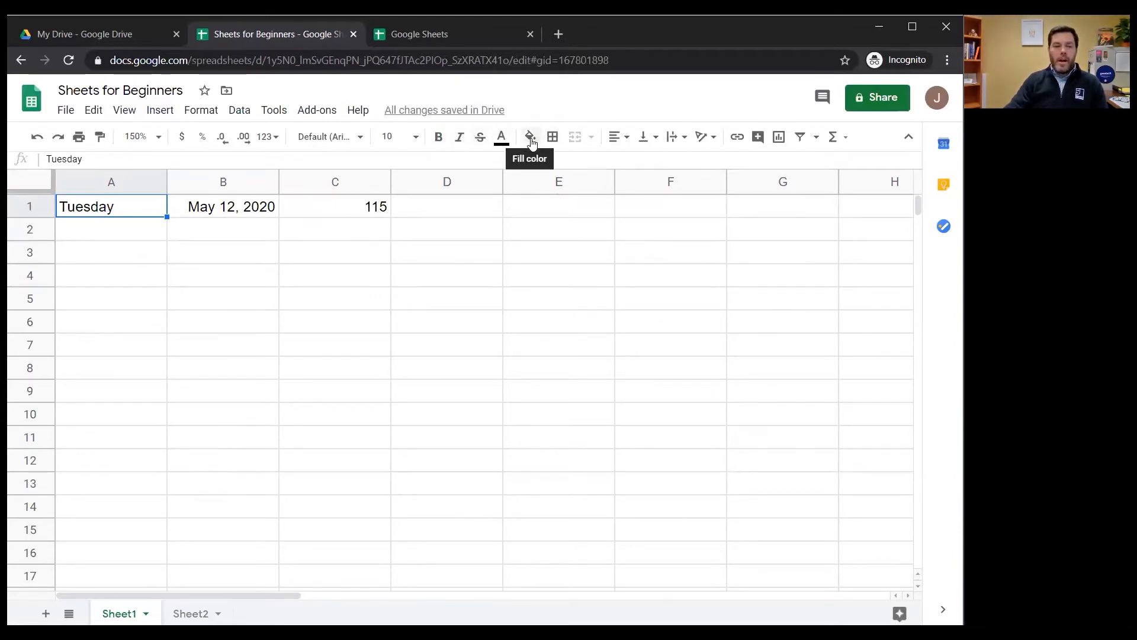
Fill cell A1, containing Tuesday, with a light yellow background color
left_click(530, 140)
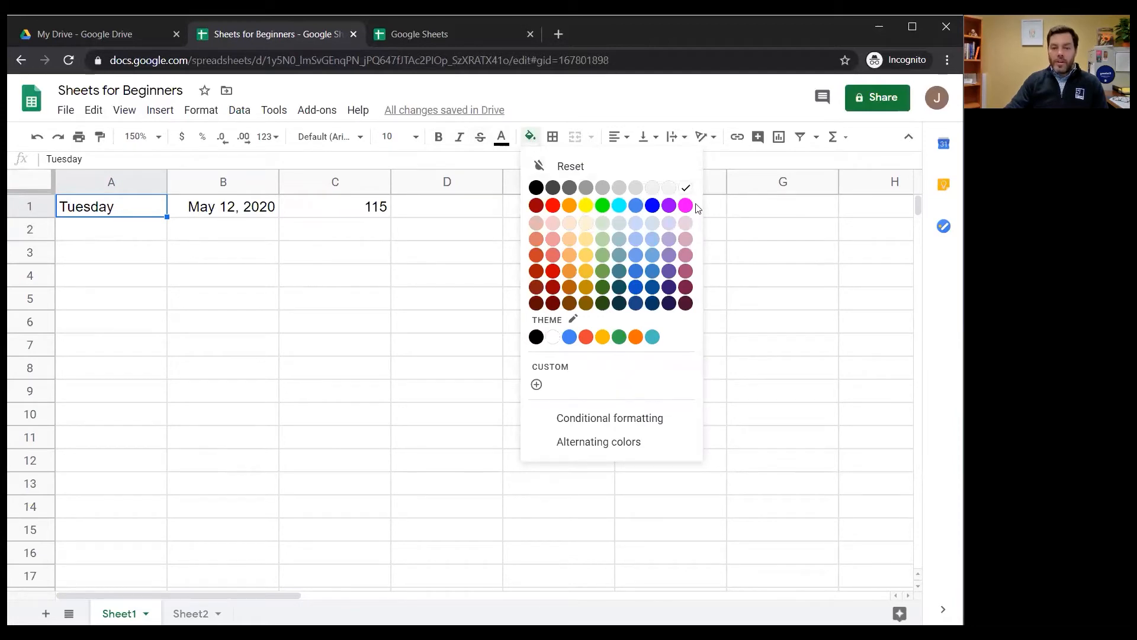
left_click(588, 241)
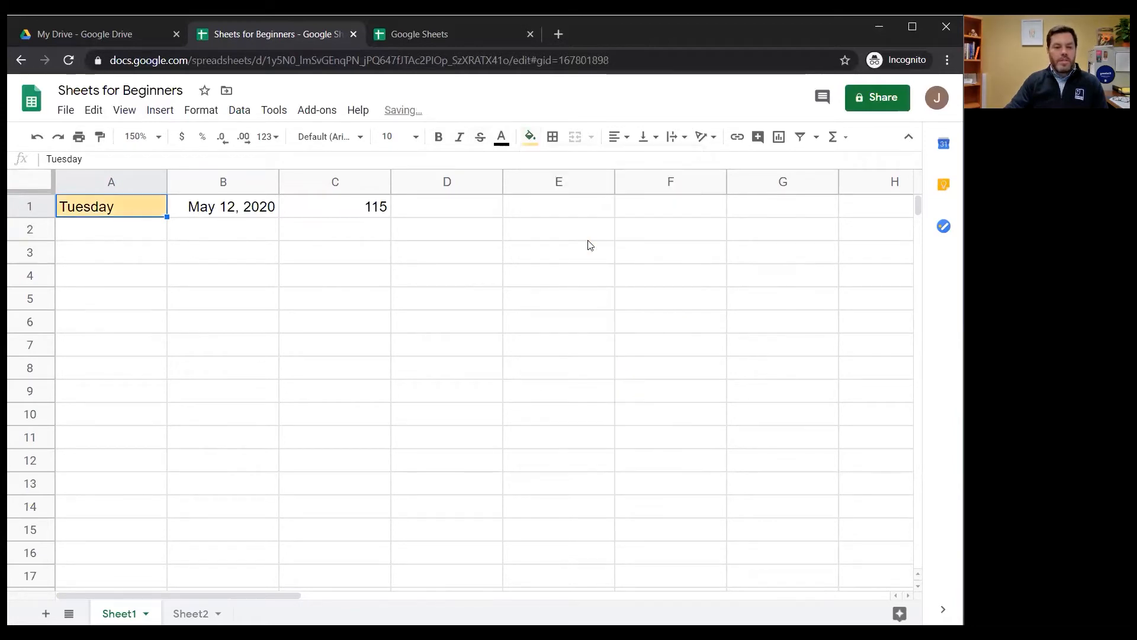
left_click(214, 215)
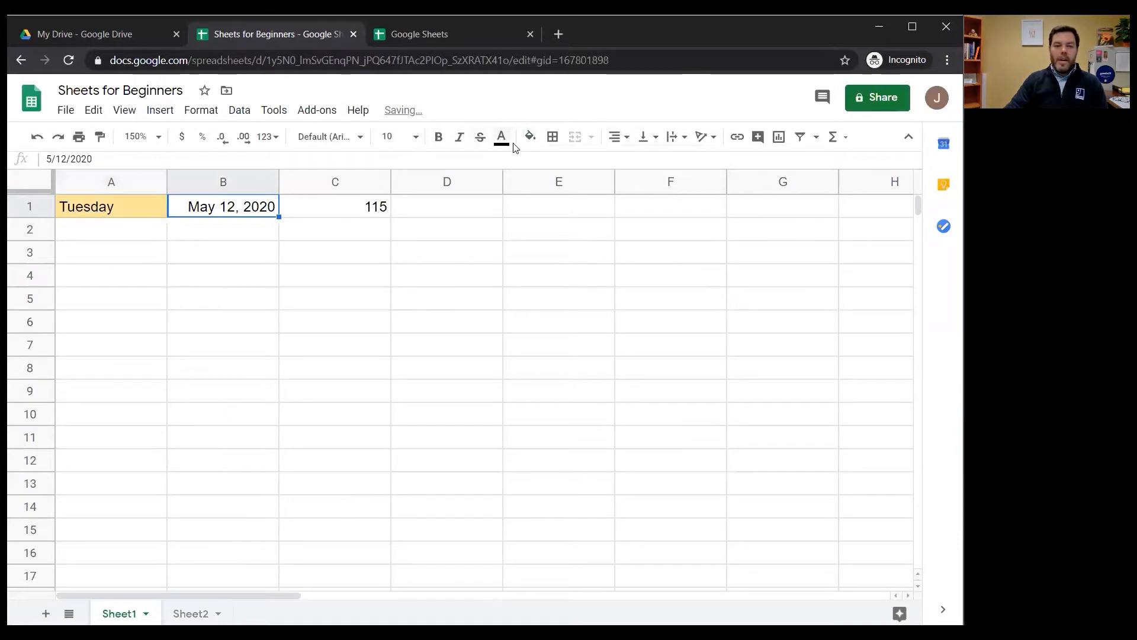
Make the Tuesday text in cell A1 bold and set it in Comfortaa at size 24
left_click(122, 220)
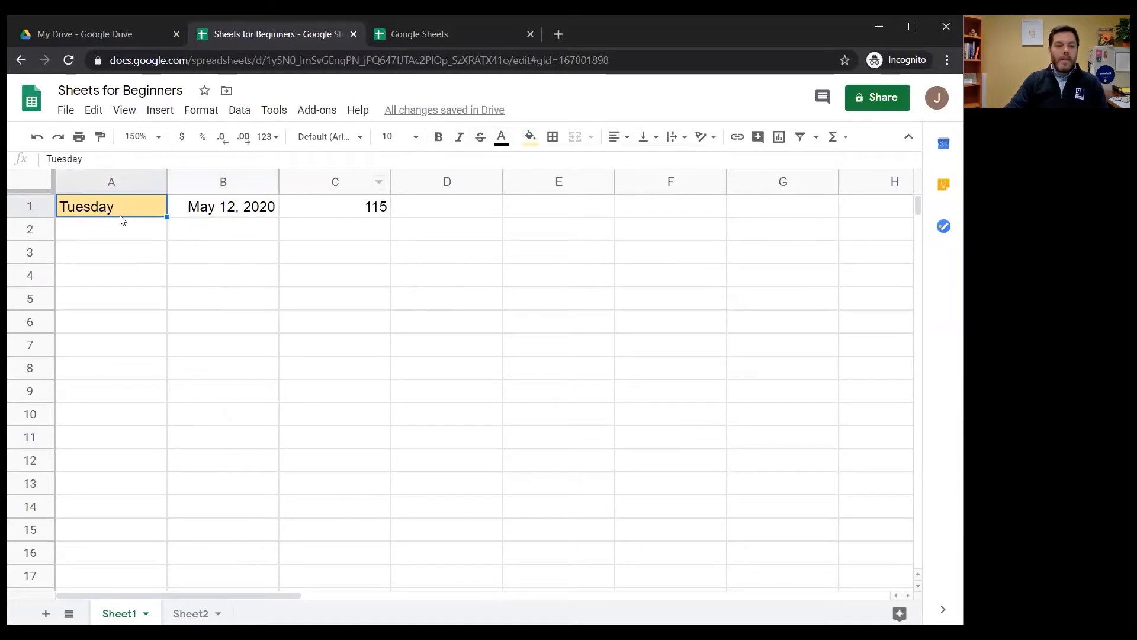
left_click(438, 137)
left_click(359, 137)
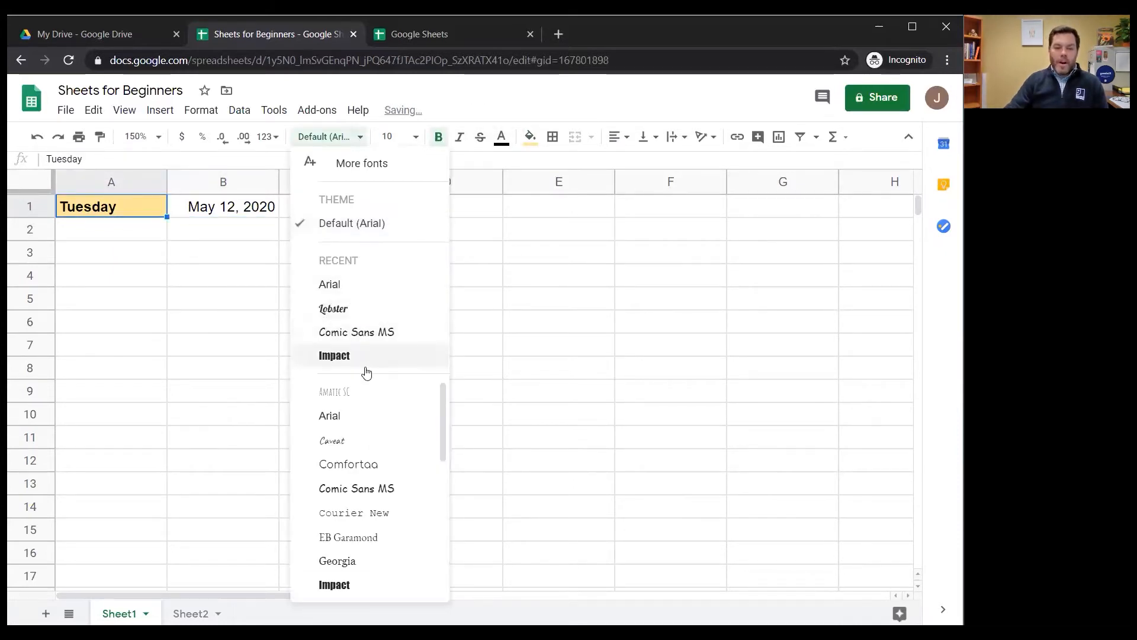
scroll(368, 435, "down", 2)
scroll(369, 440, "up", 2)
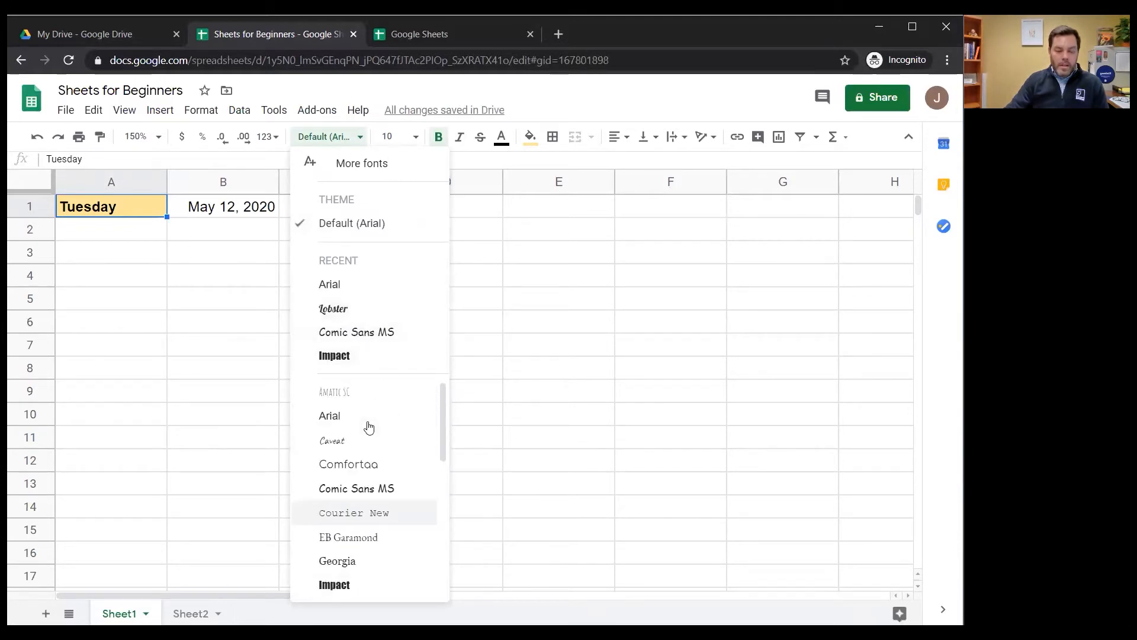
left_click(377, 464)
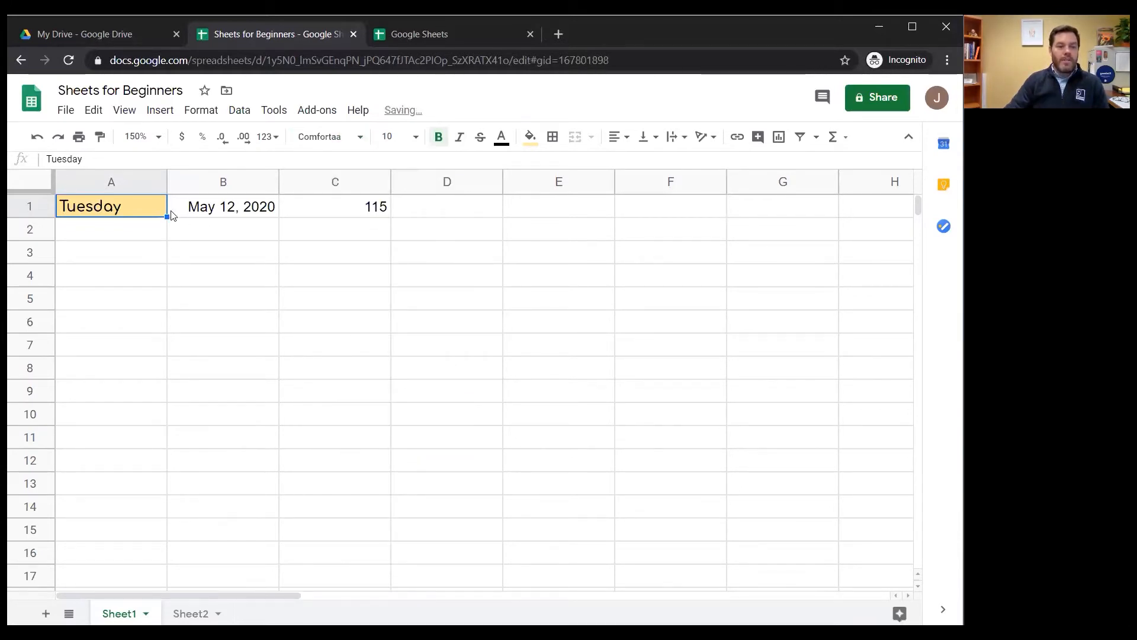
left_click(388, 137)
left_click(392, 377)
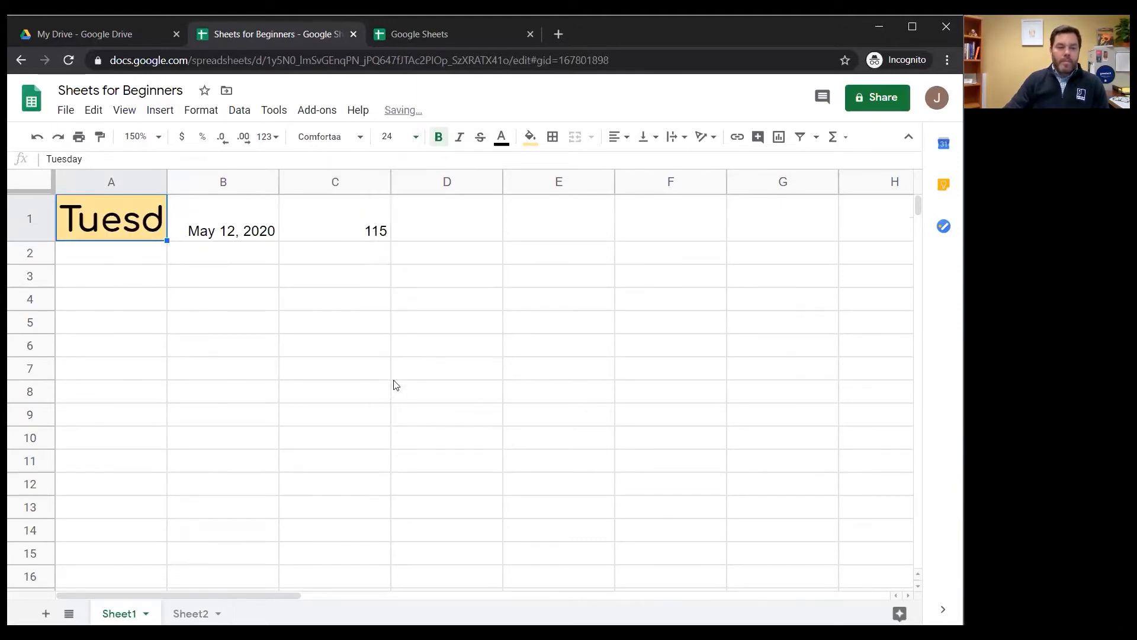
left_click(117, 309)
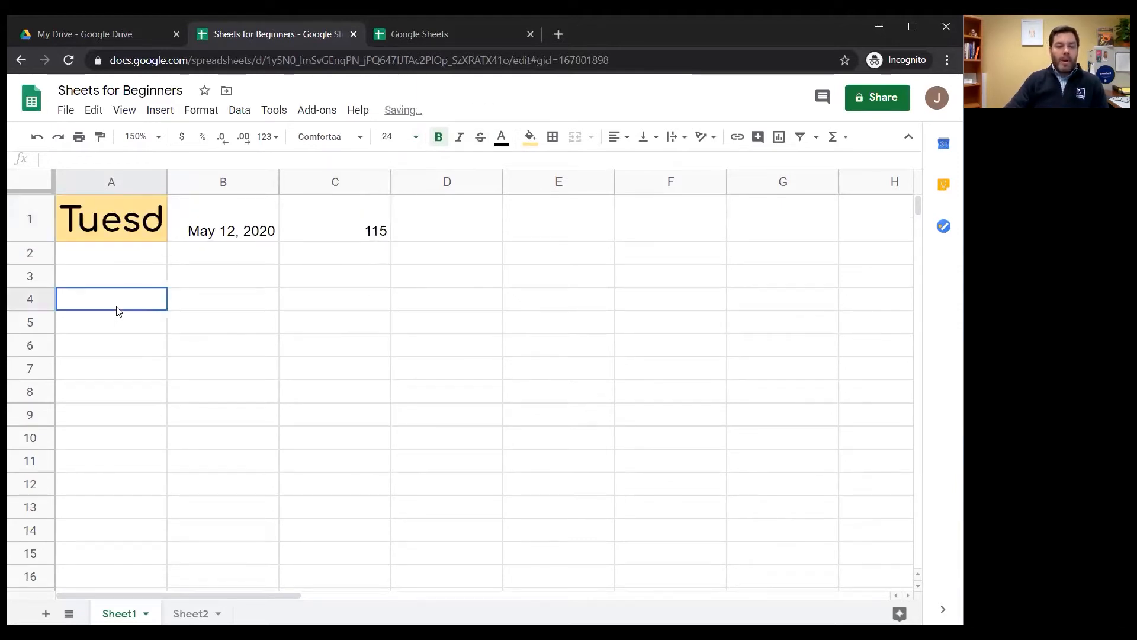
Try widening column A manually until the Tuesday text fits, and undo the resize
left_click(115, 214)
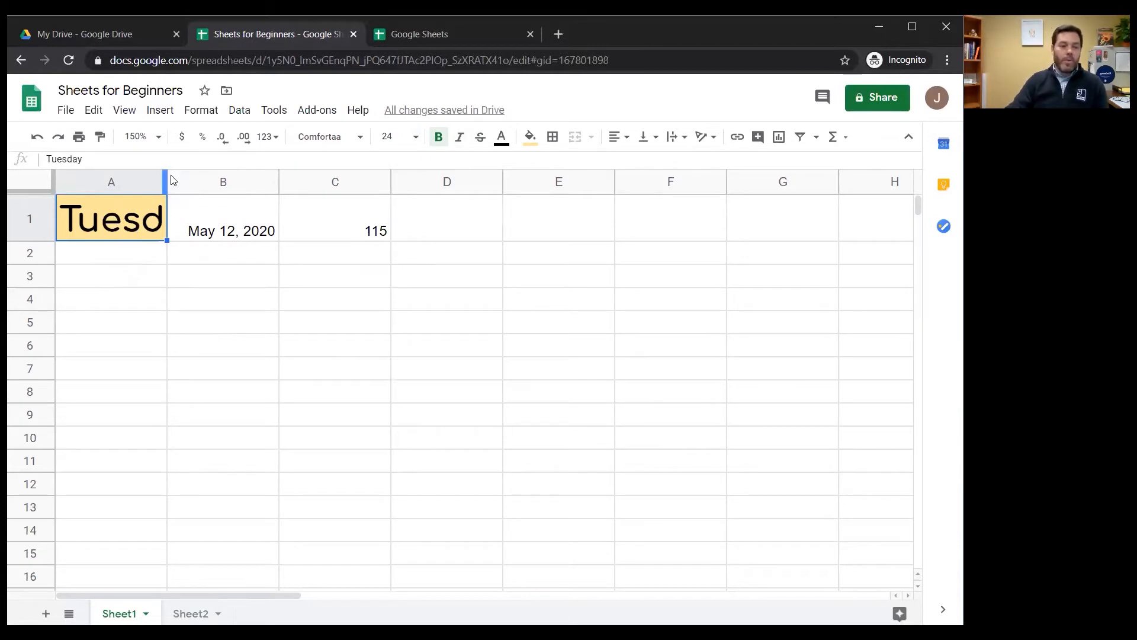
left_click_drag(167, 181, 346, 182)
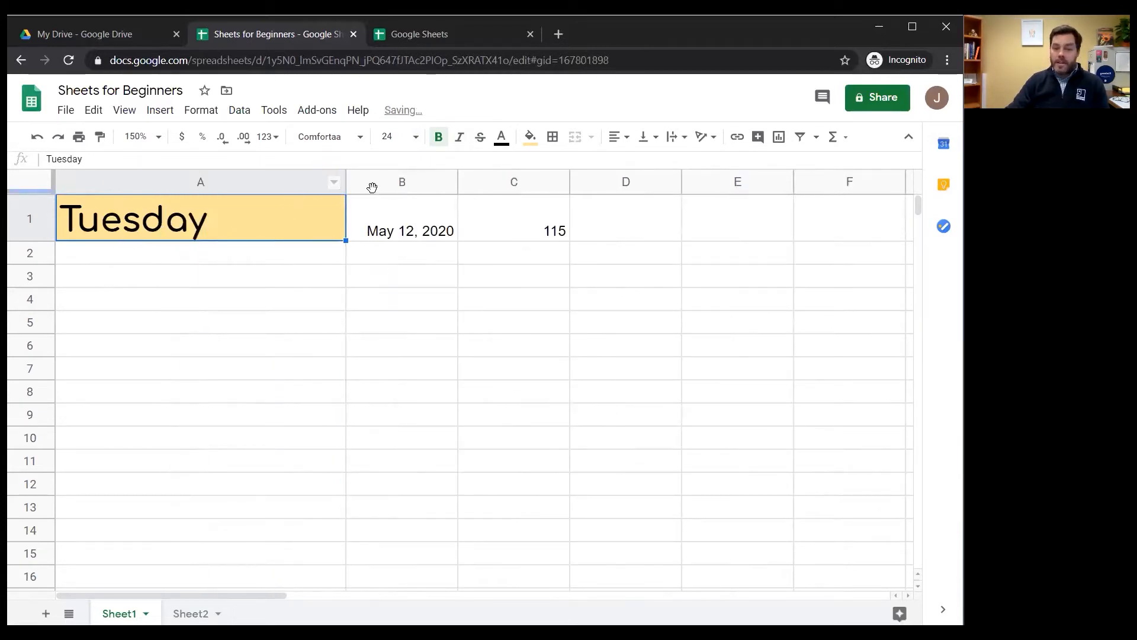
left_click(37, 139)
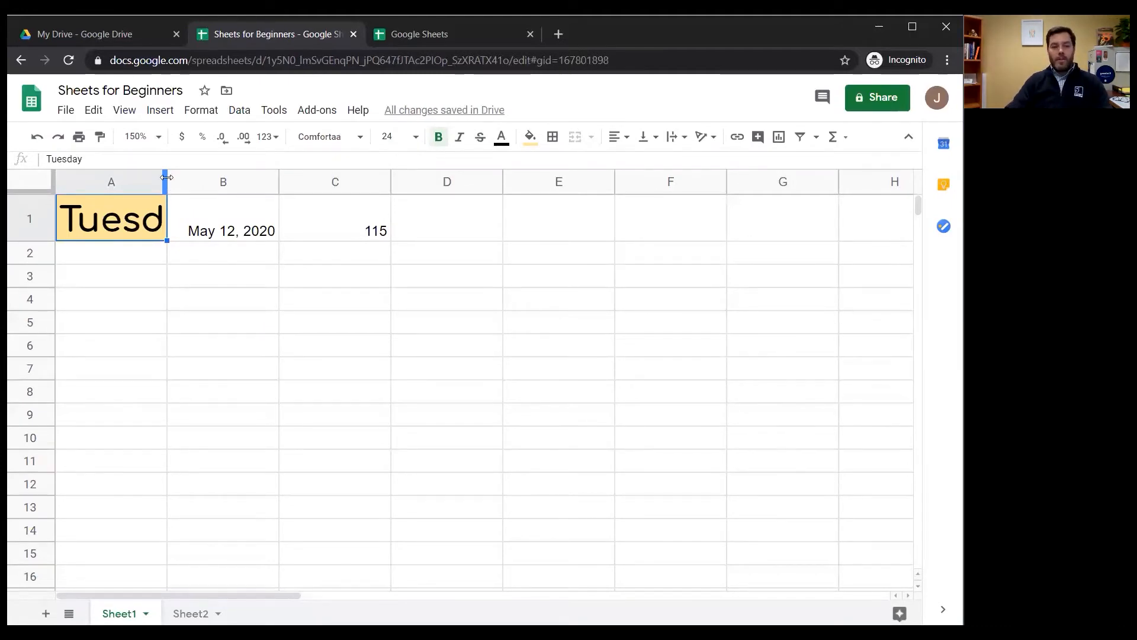
Auto-fit the width of column A to the Tuesday text
double_click(166, 177)
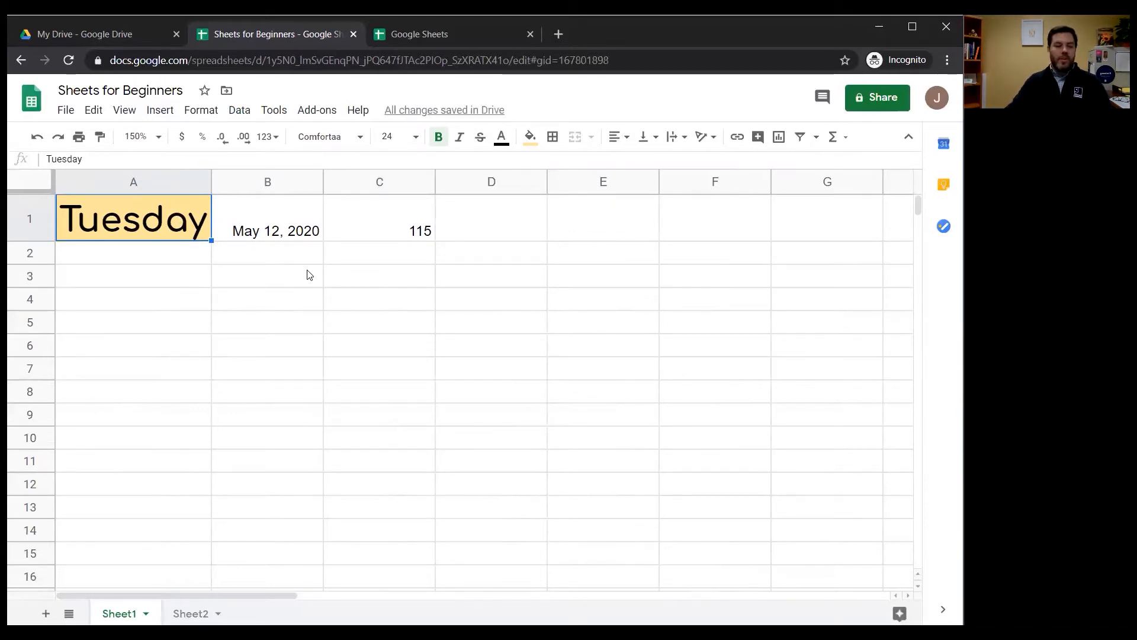
left_click(173, 262)
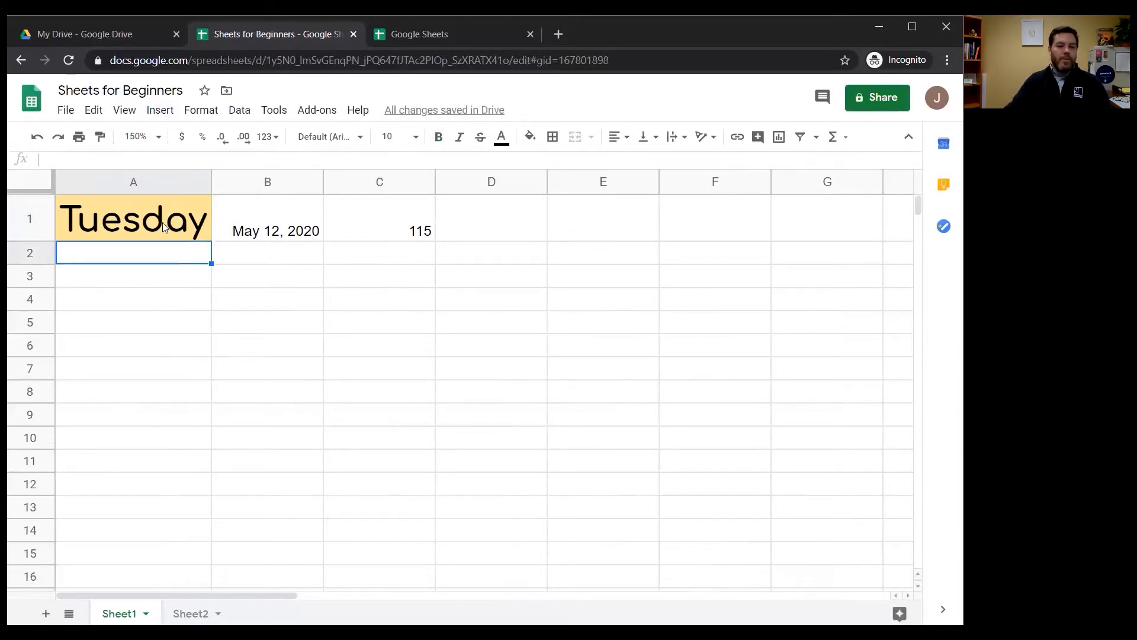
Copy the formatting of cell A1 onto cells B1 and C1 with Paint format
left_click(164, 228)
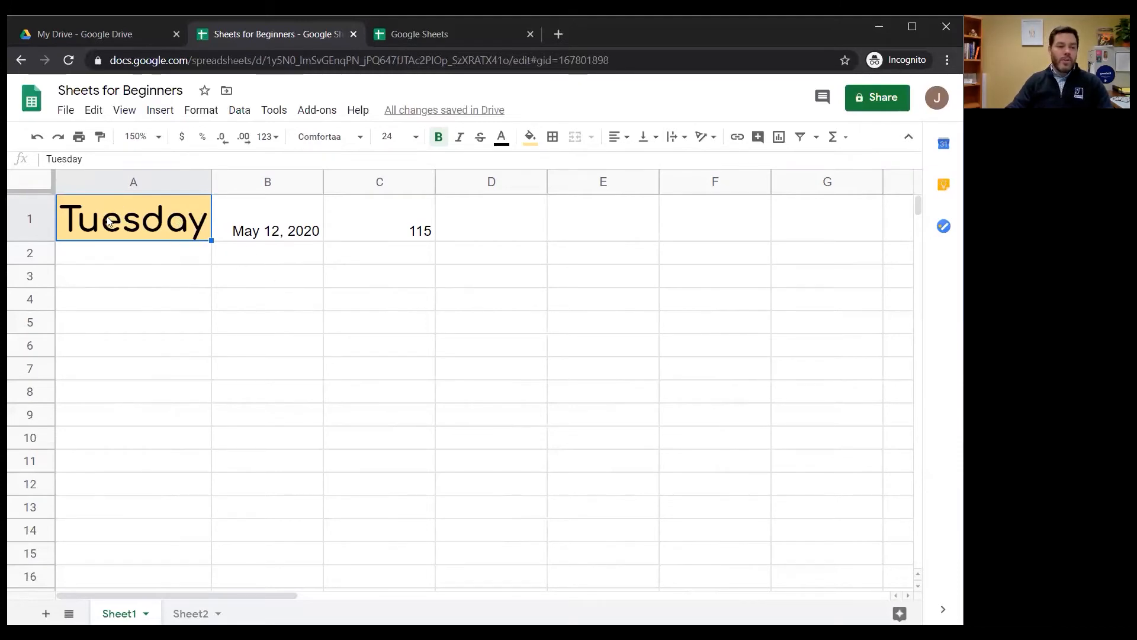
left_click(101, 138)
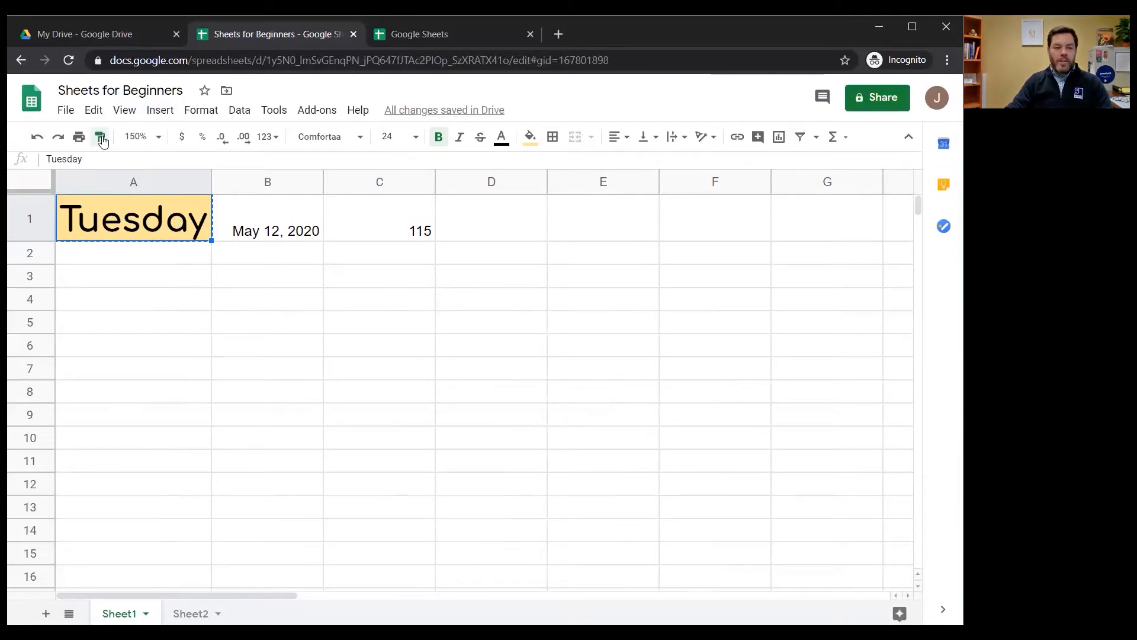
left_click(283, 224)
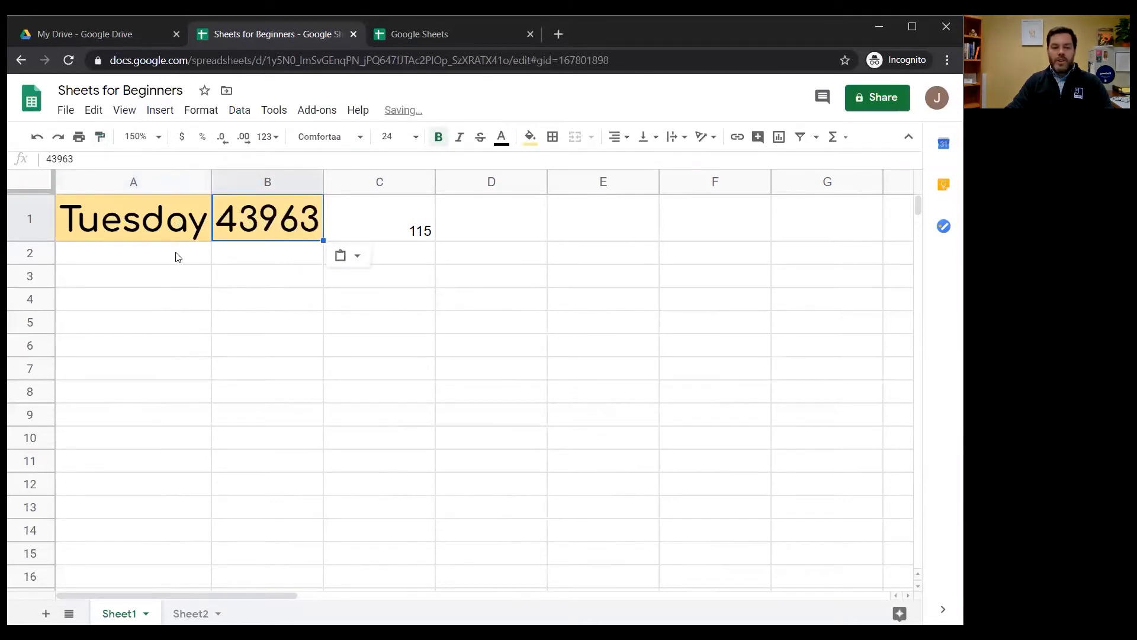
left_click(100, 138)
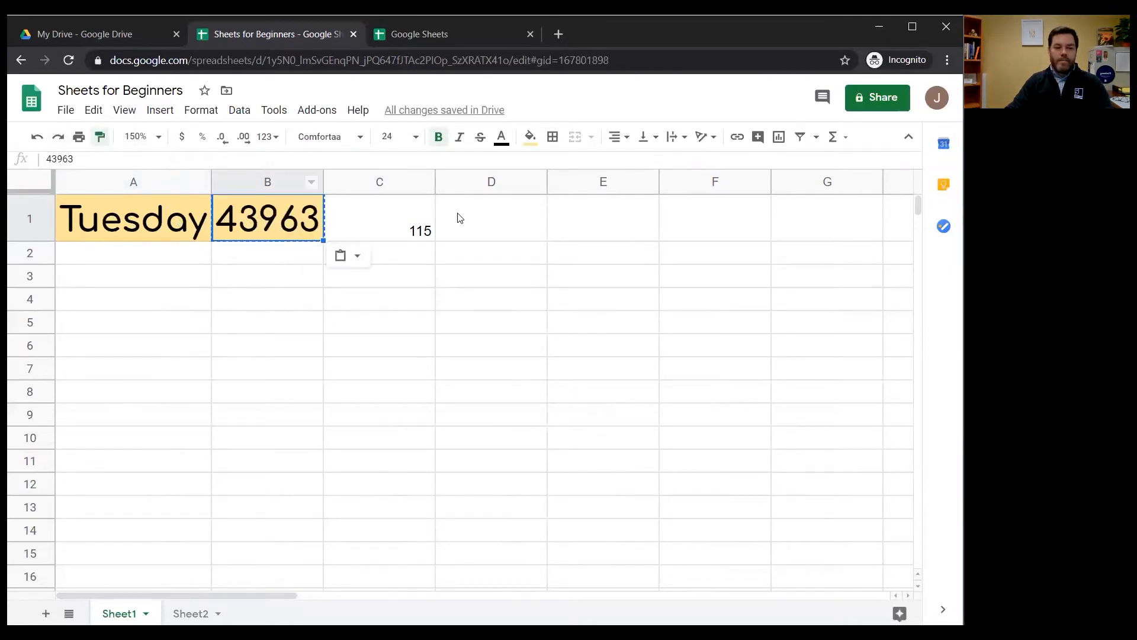
left_click(385, 220)
left_click(247, 200)
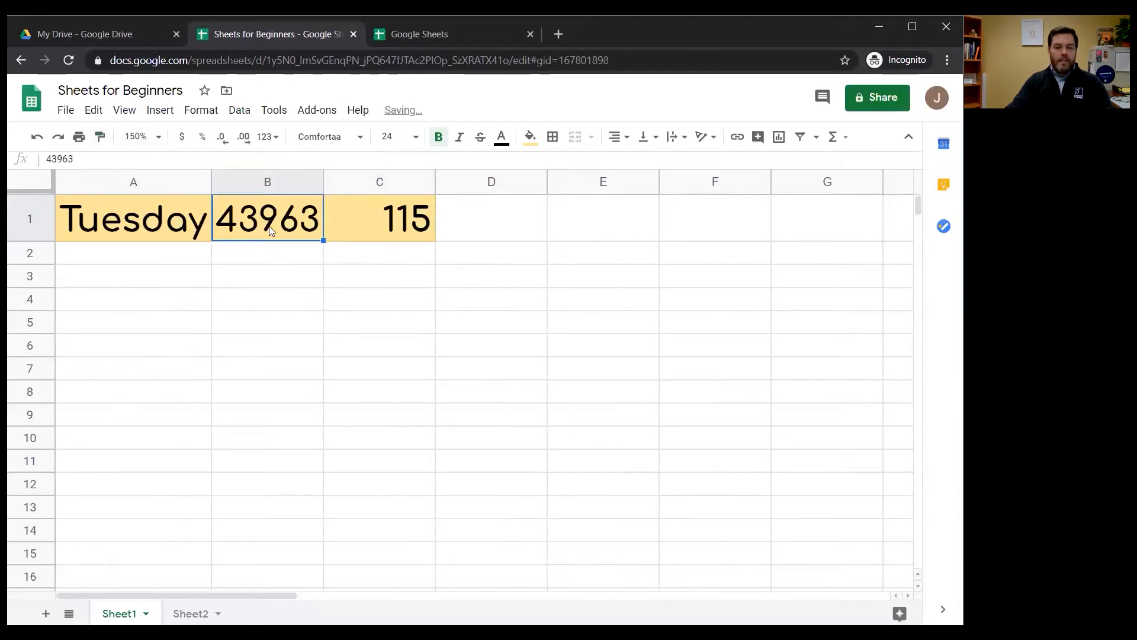
left_click(274, 137)
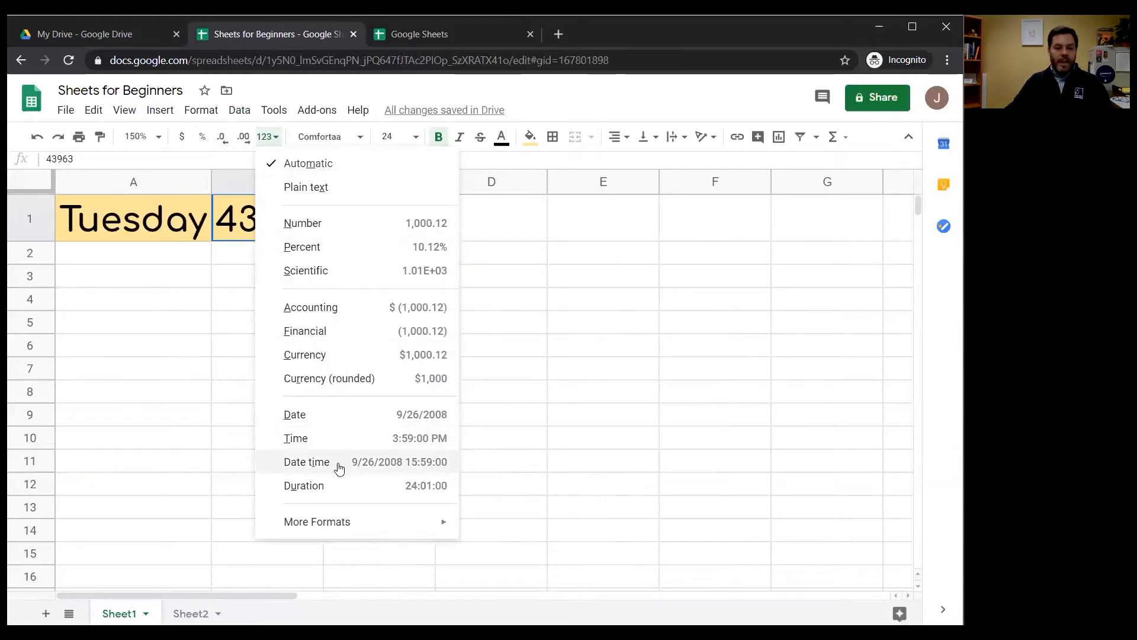
left_click(188, 255)
left_click_drag(324, 182, 325, 181)
left_click(212, 182)
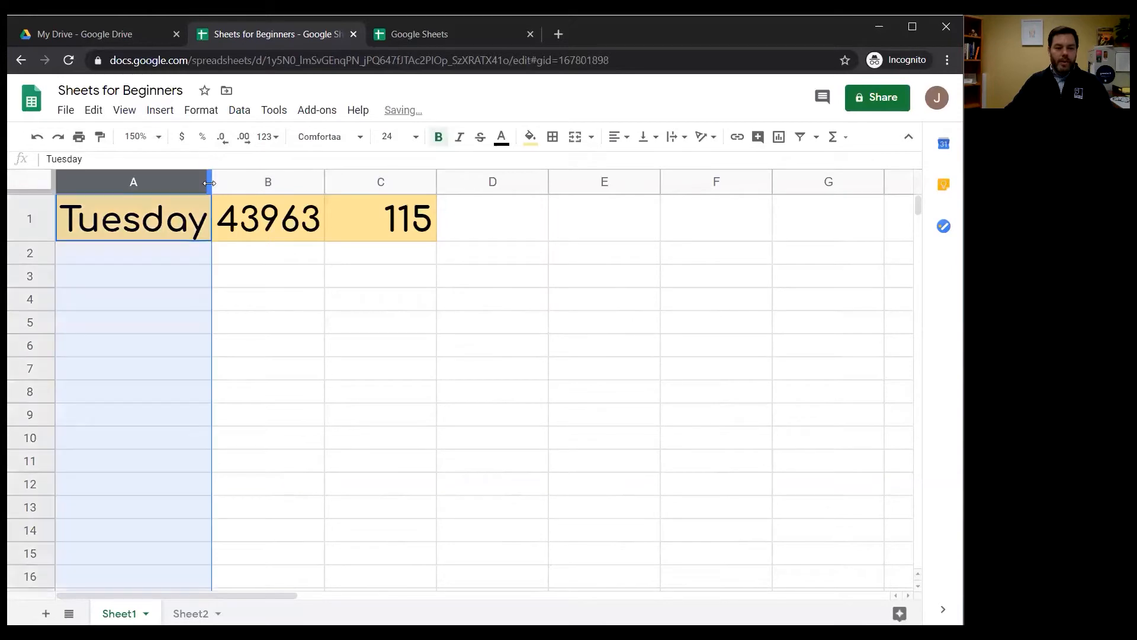
Format cell B1 as a Date and auto-fit column B to its content
left_click(269, 218)
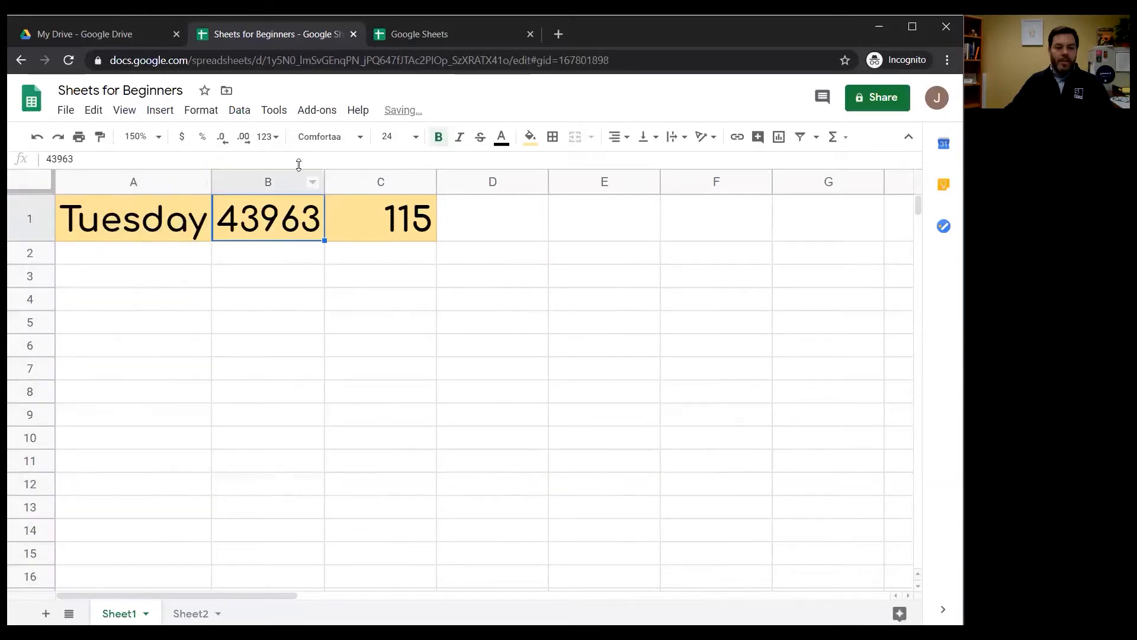
left_click(268, 137)
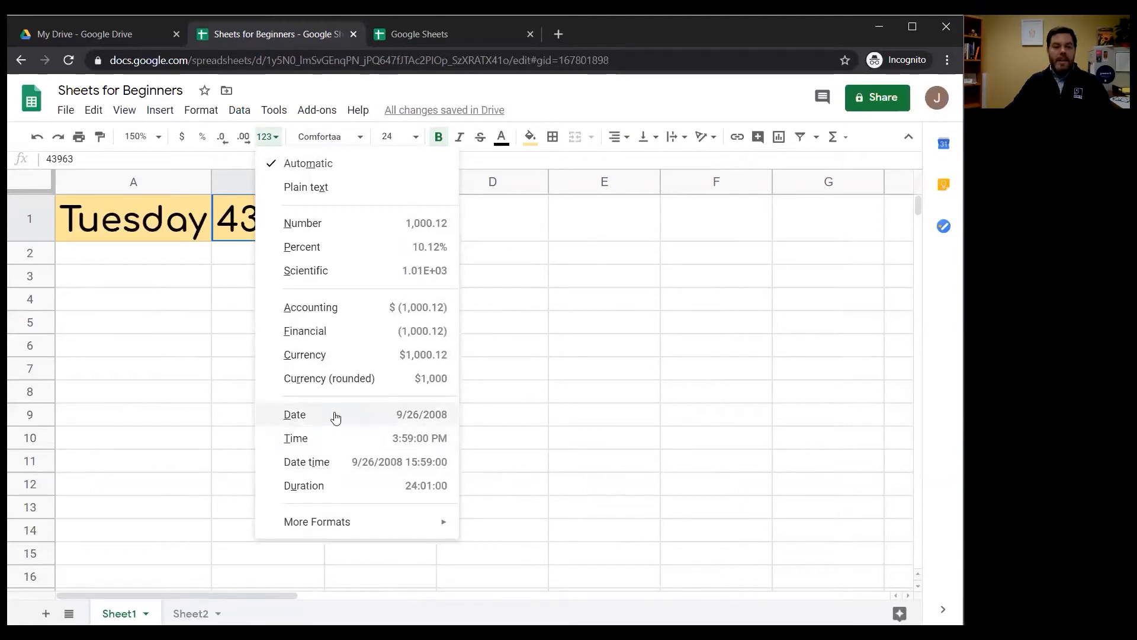
left_click(338, 418)
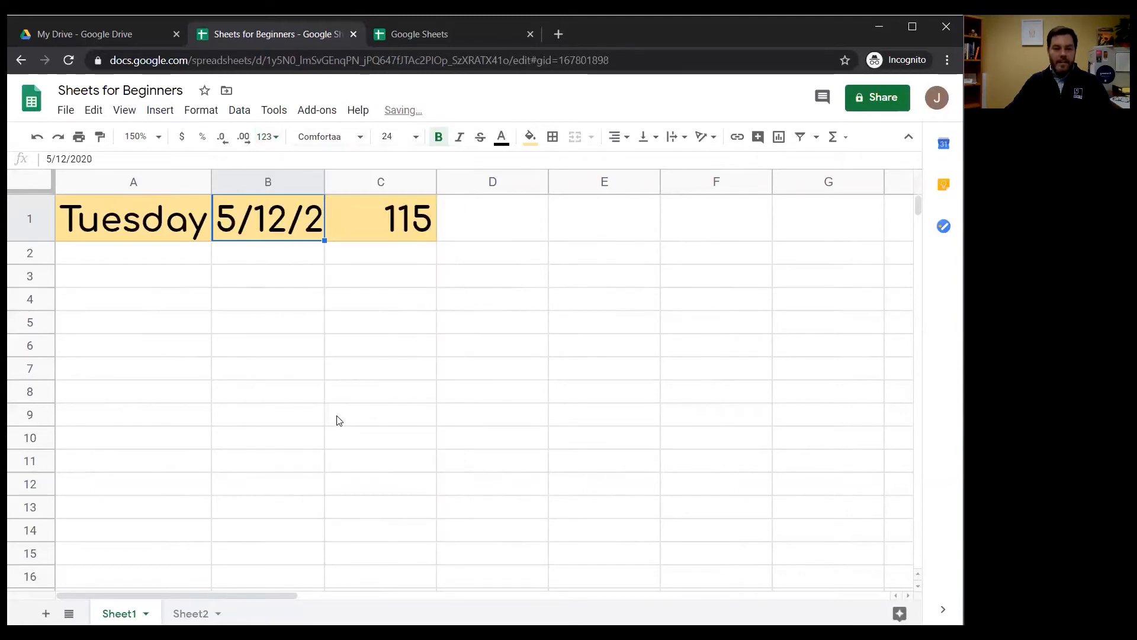
double_click(324, 179)
left_click(275, 256)
left_click(132, 256)
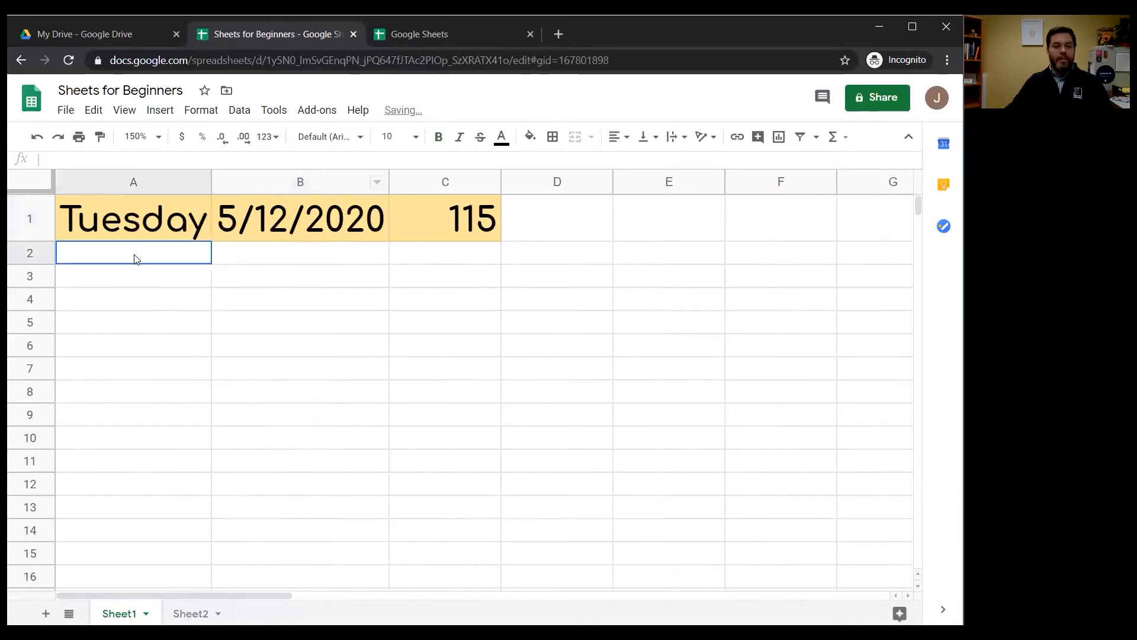
Fill the weekday series from cell A1 down to A11 and auto-fit column A to the longest day name
left_click(187, 227)
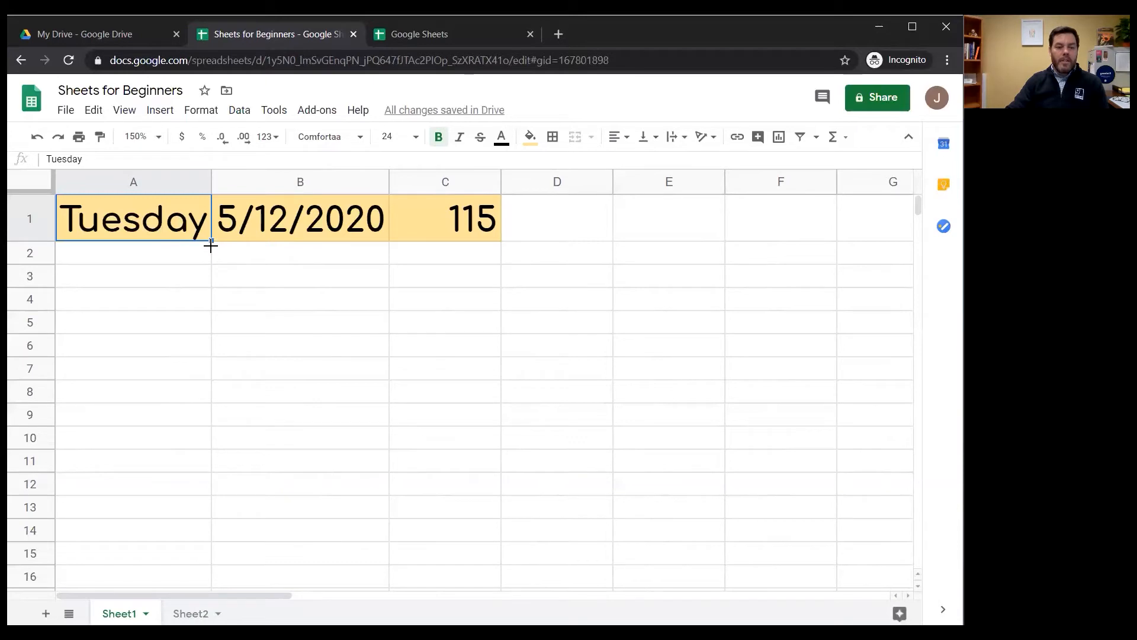
left_click_drag(211, 240, 214, 477)
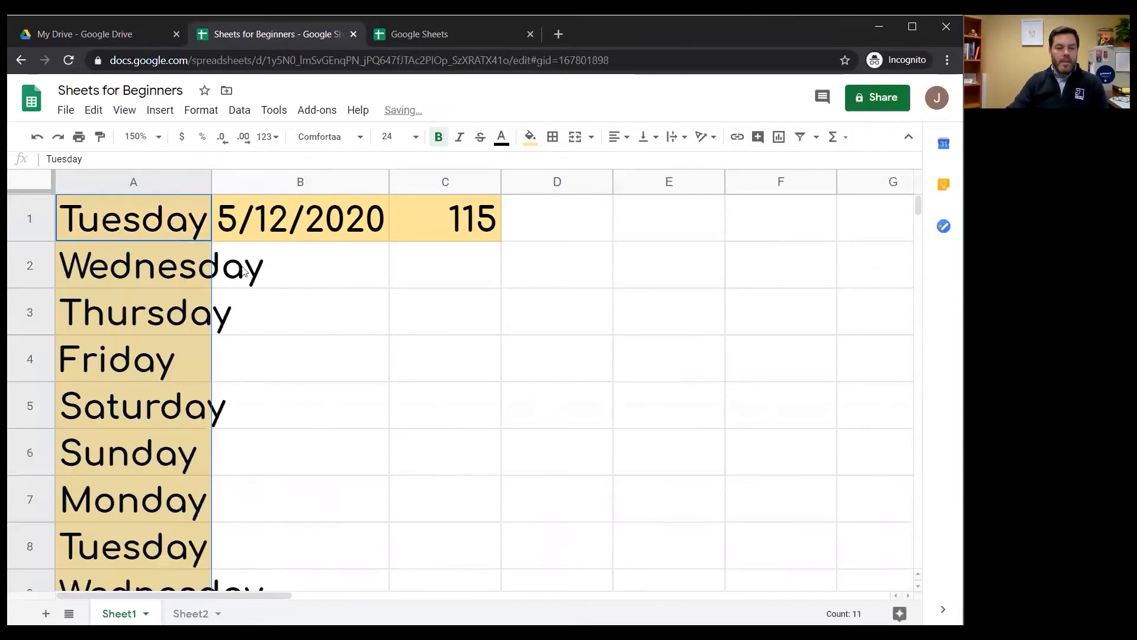
double_click(210, 182)
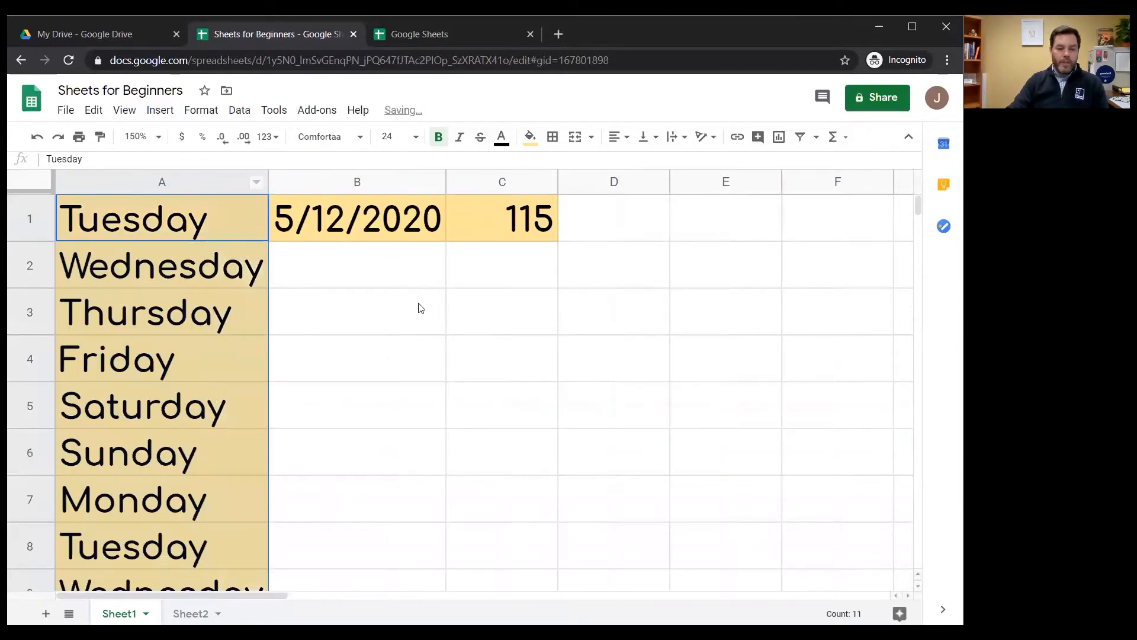
left_click(422, 300)
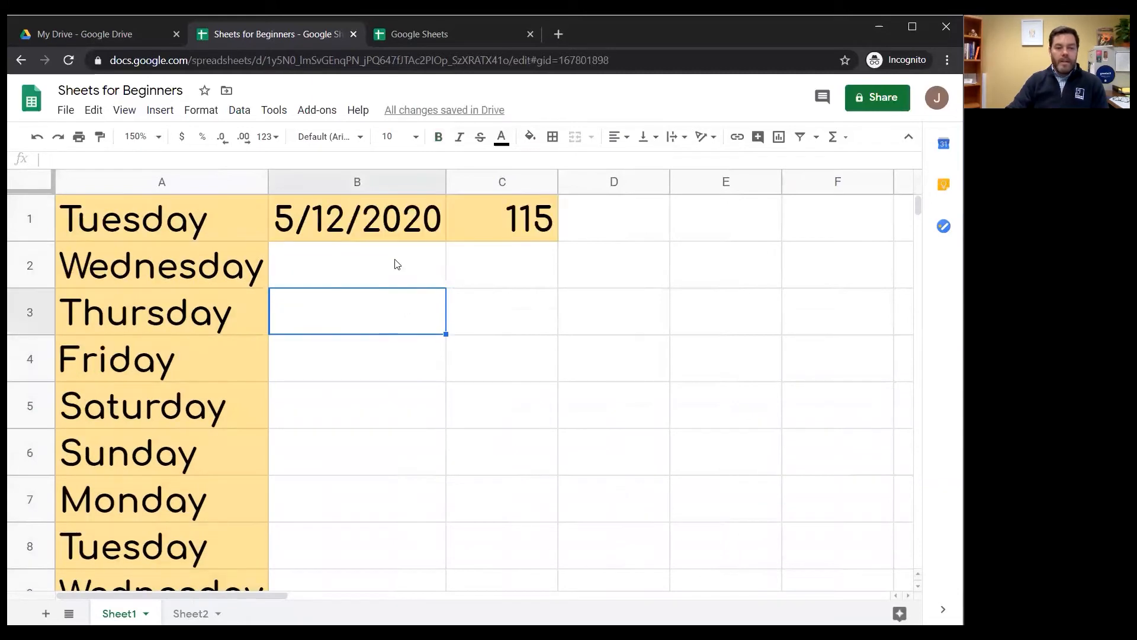
Enter 230 in cell C2 and extend the number pattern of C1 and C2 down to C8
left_click(616, 230)
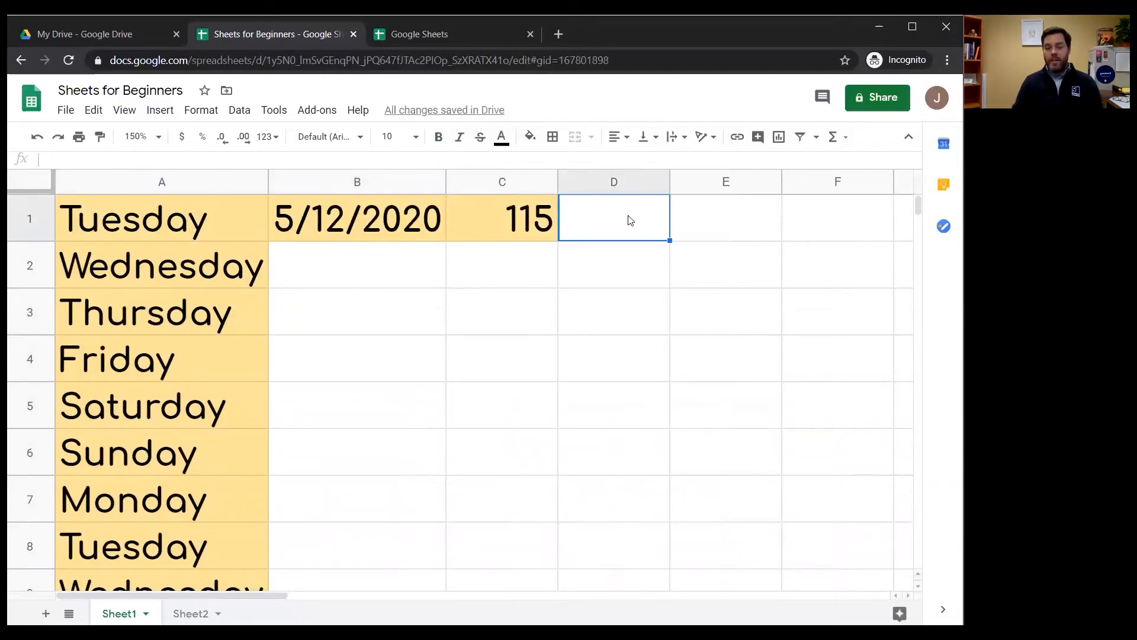
left_click(533, 225)
left_click(542, 265)
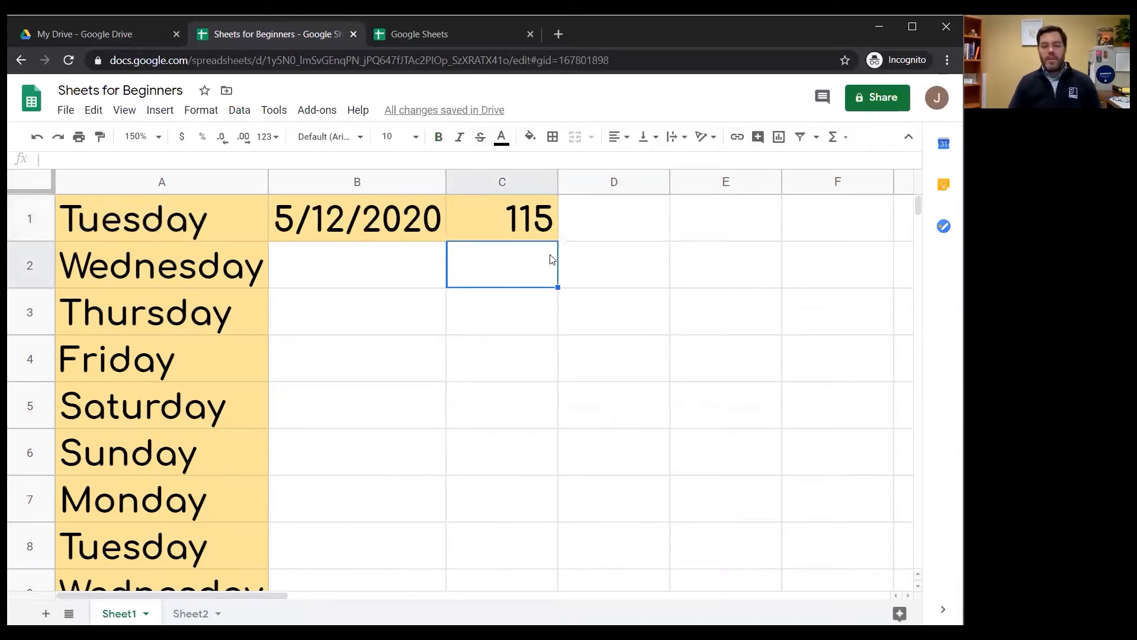
type("230")
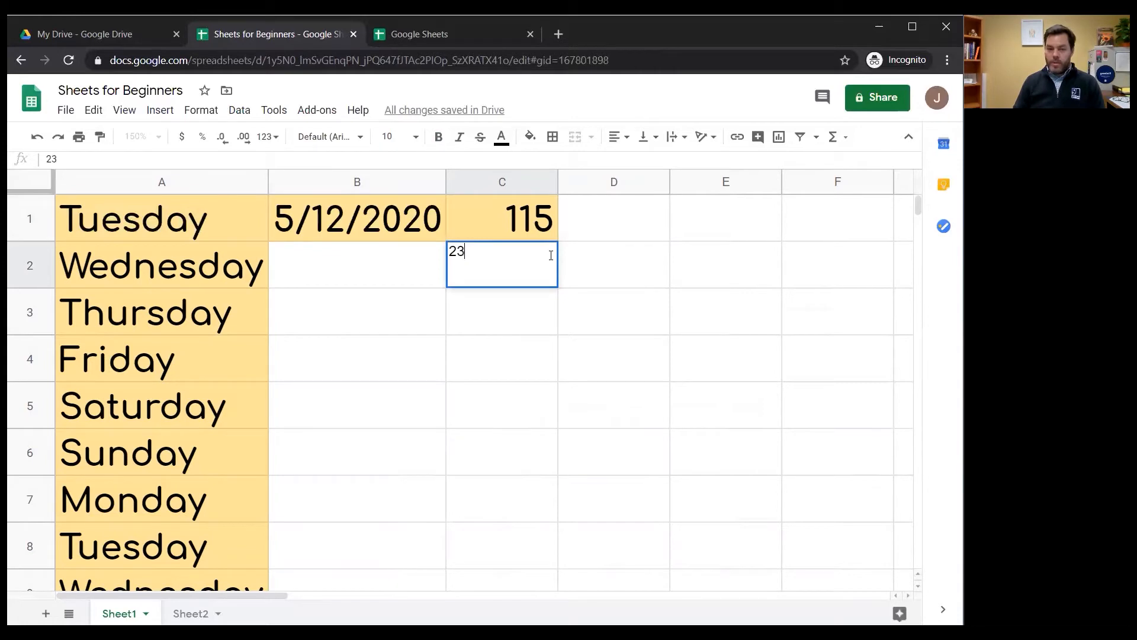
key("Return")
left_click_drag(530, 221, 561, 514)
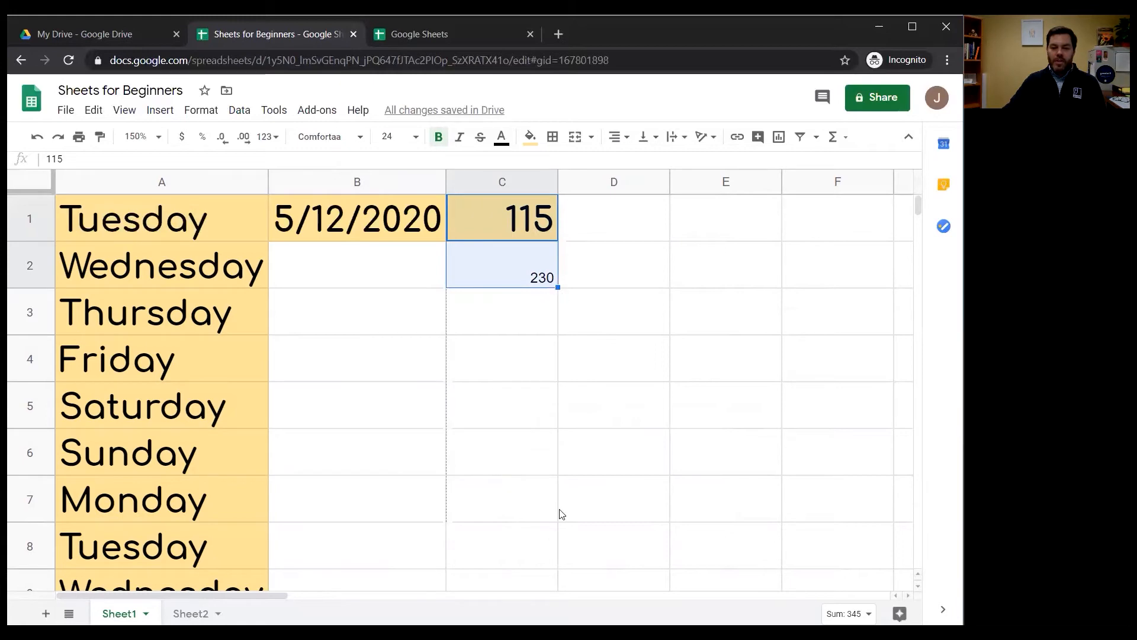
left_click_drag(552, 555, 552, 556)
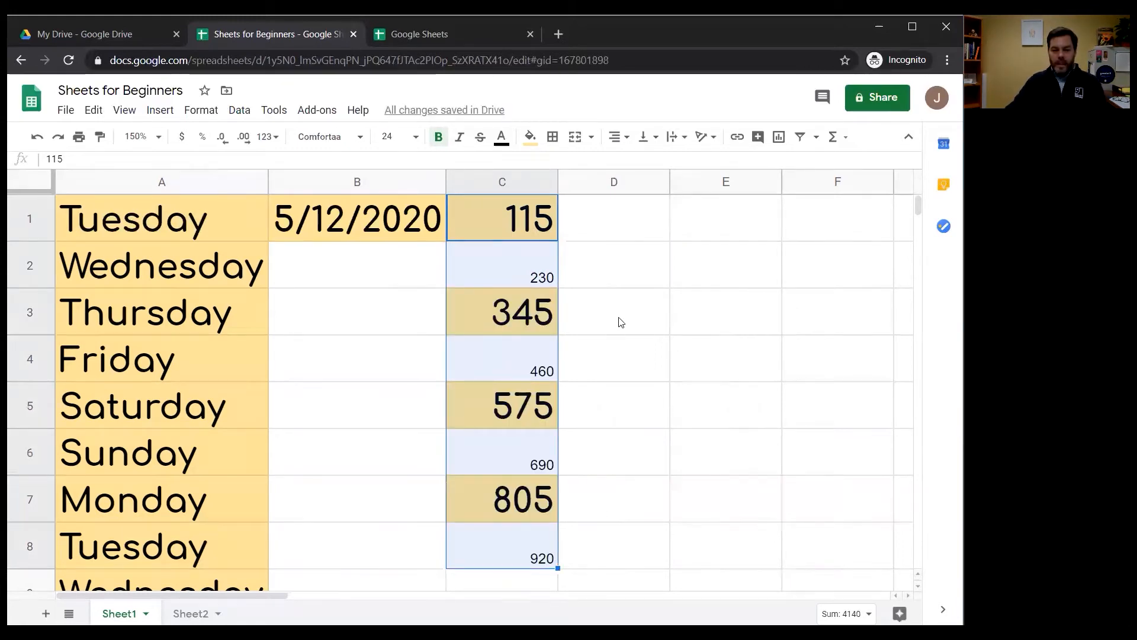
Inspect cells C1 to C8 one by one to compare the formatting and values of the filled number series
left_click(529, 219)
left_click(515, 283)
left_click(519, 323)
left_click(524, 370)
left_click(523, 414)
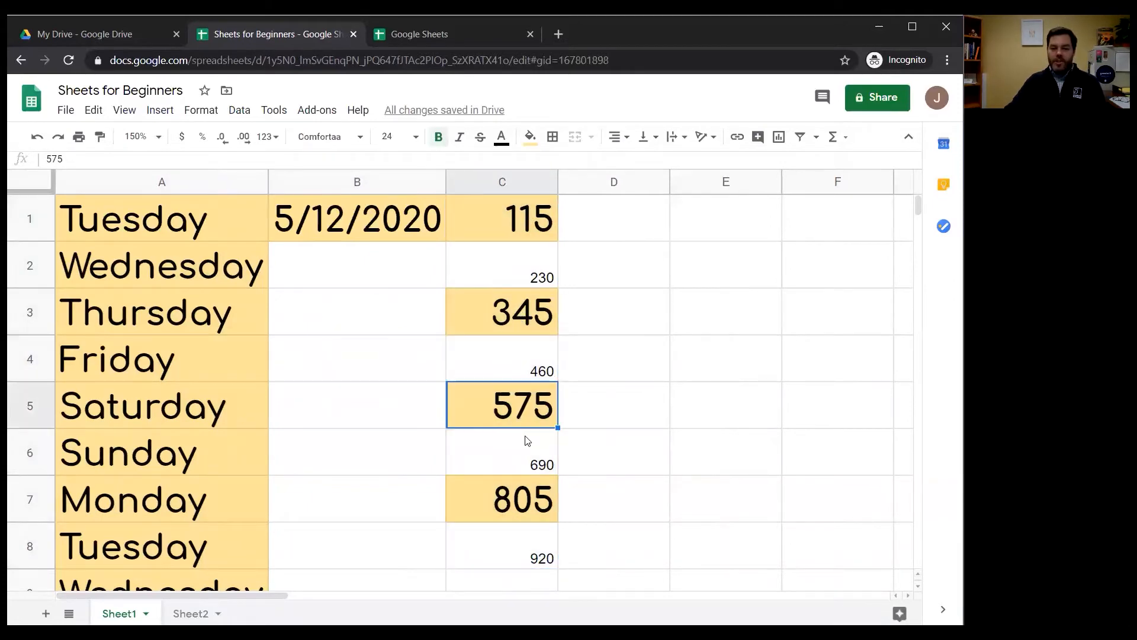
left_click(525, 469)
left_click(509, 499)
left_click(508, 557)
left_click(662, 270)
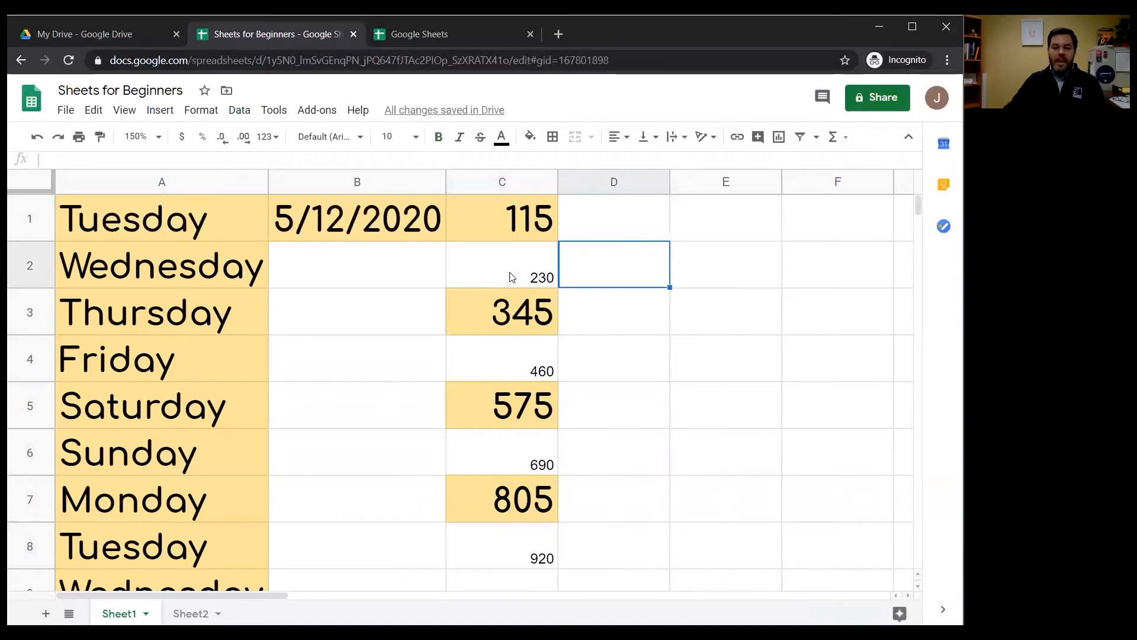
Compare the formatting of cells C1 and C2 as the source pattern of the fill, alongside neighbouring cells C3 and B2
left_click(512, 224)
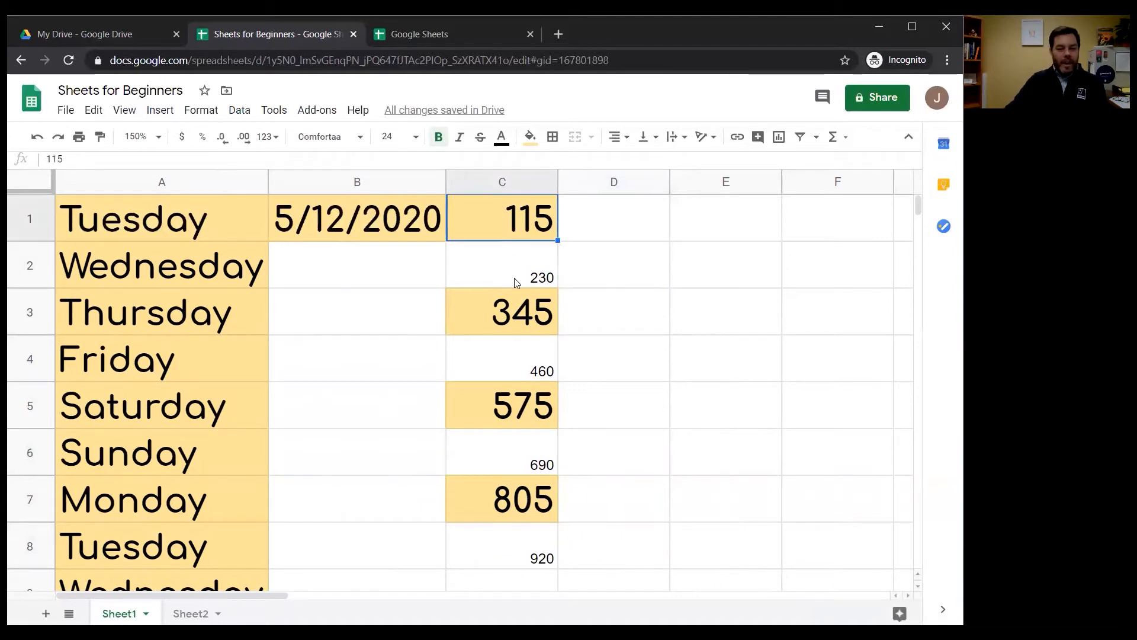
left_click(517, 275)
left_click(514, 232)
left_click(521, 274)
left_click(518, 320)
left_click(514, 229)
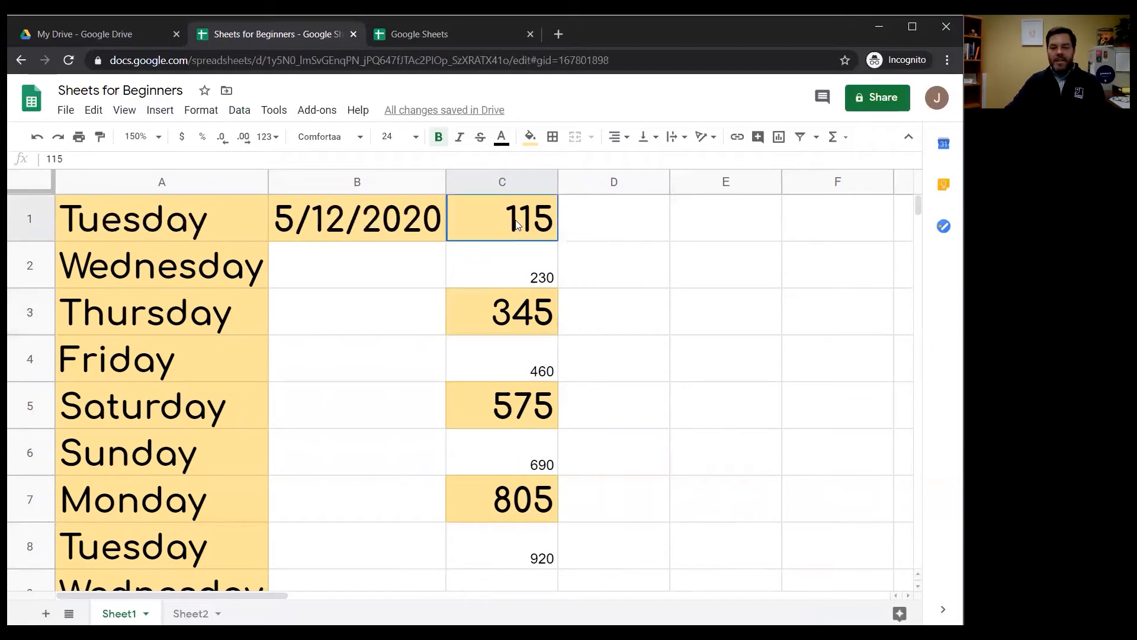
key("shift+Down")
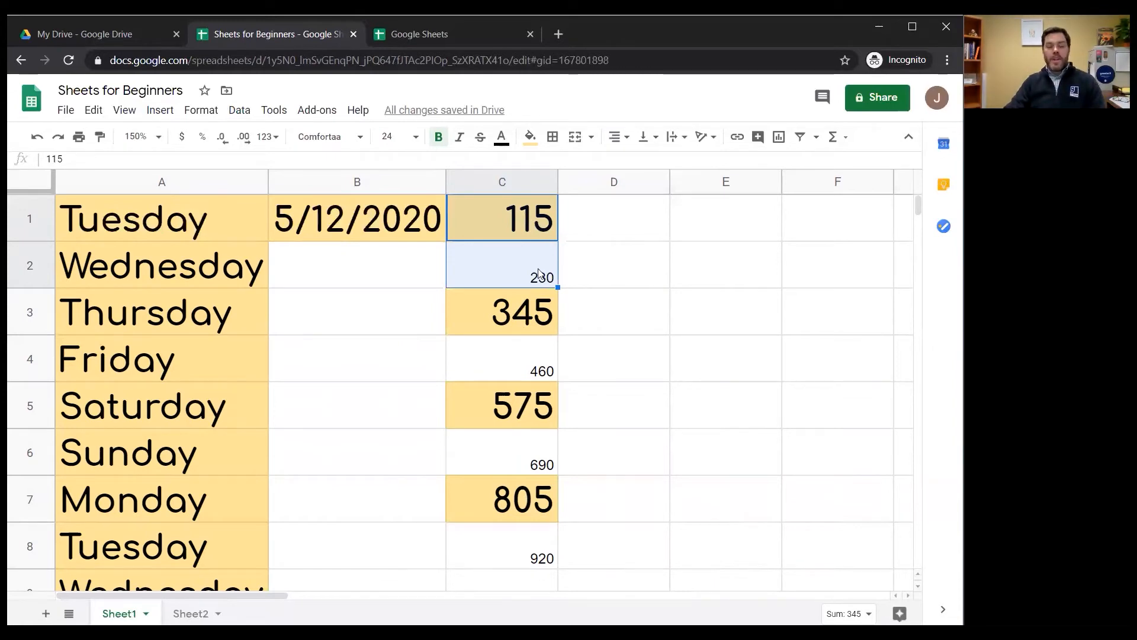
left_click(505, 264)
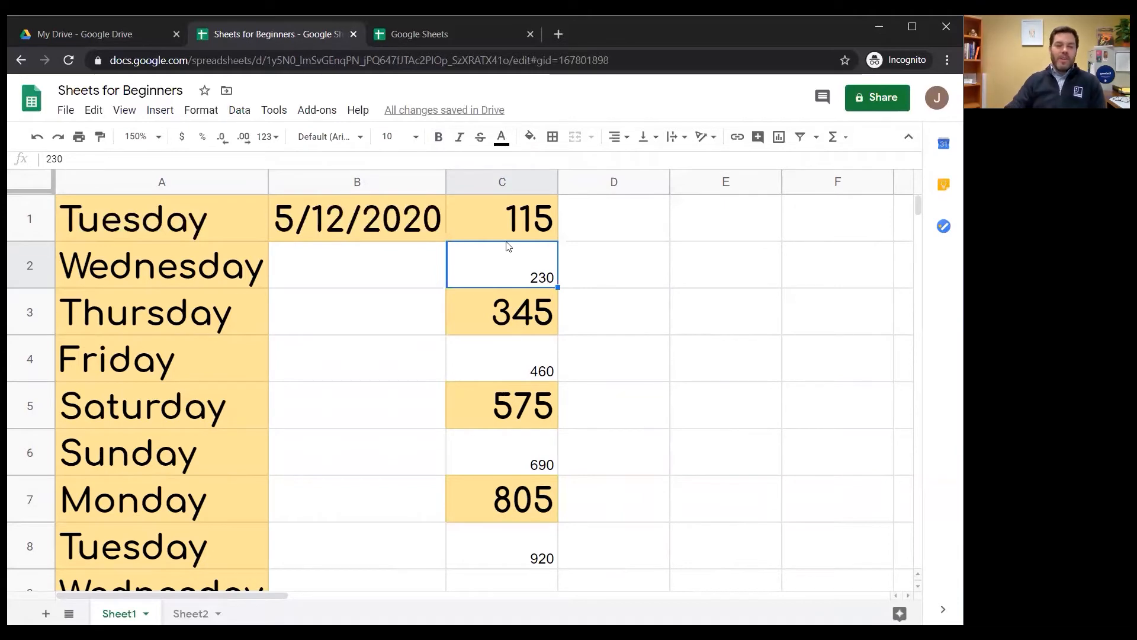
left_click(410, 264)
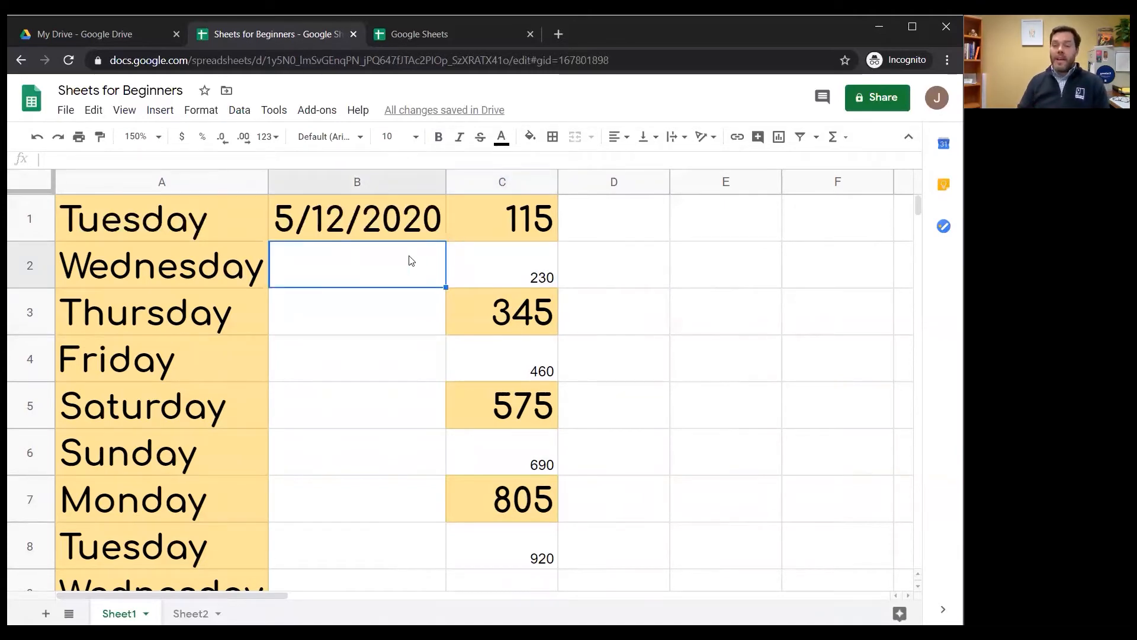
left_click(474, 265)
left_click(413, 273)
left_click(513, 270)
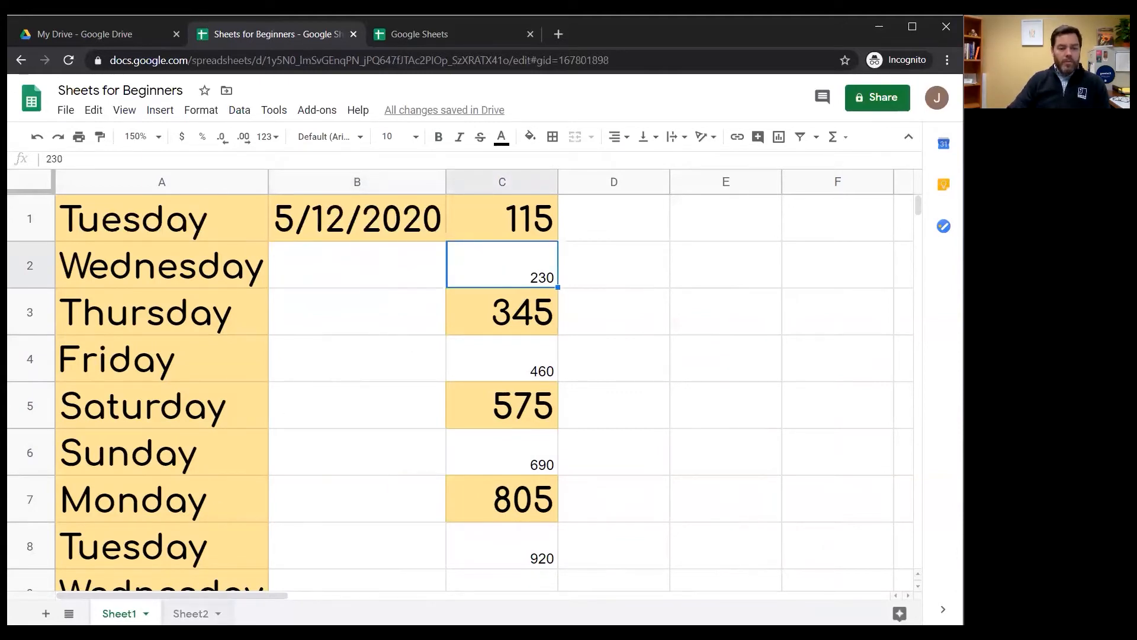
Switch to Sheet2 and fill the month series from May in cell B1 across to G1
left_click(190, 614)
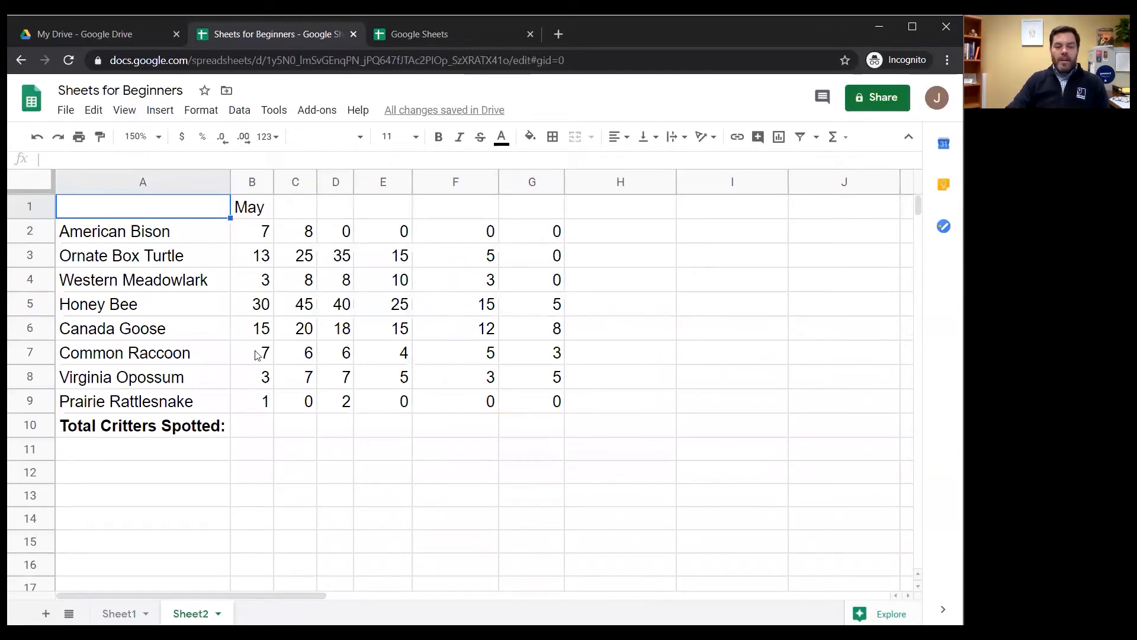
left_click(261, 214)
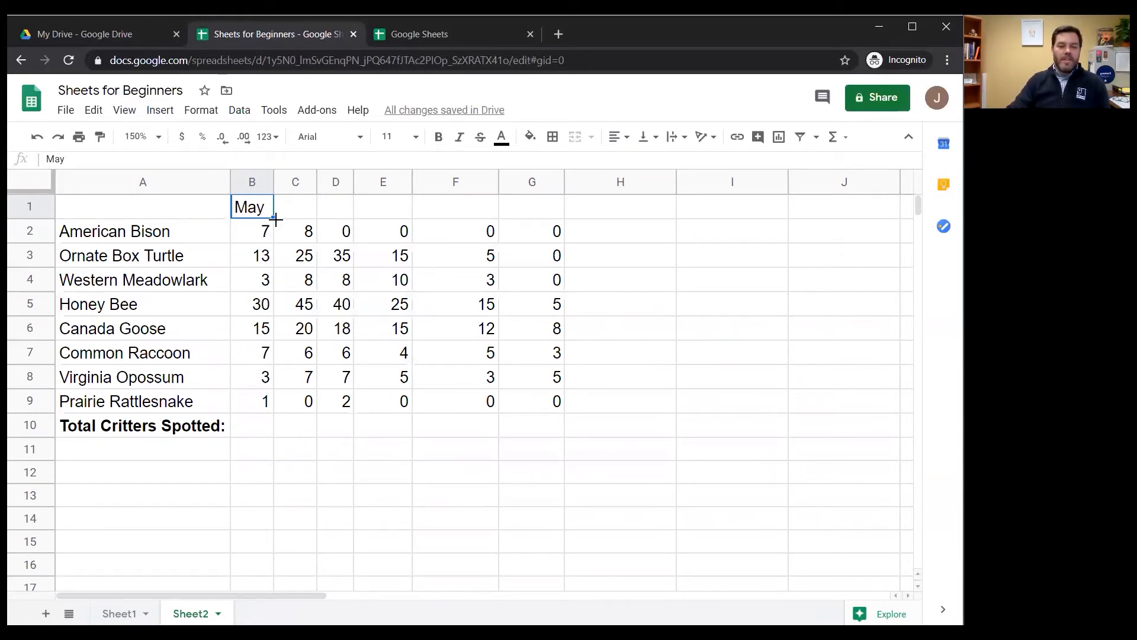
left_click_drag(274, 218, 563, 214)
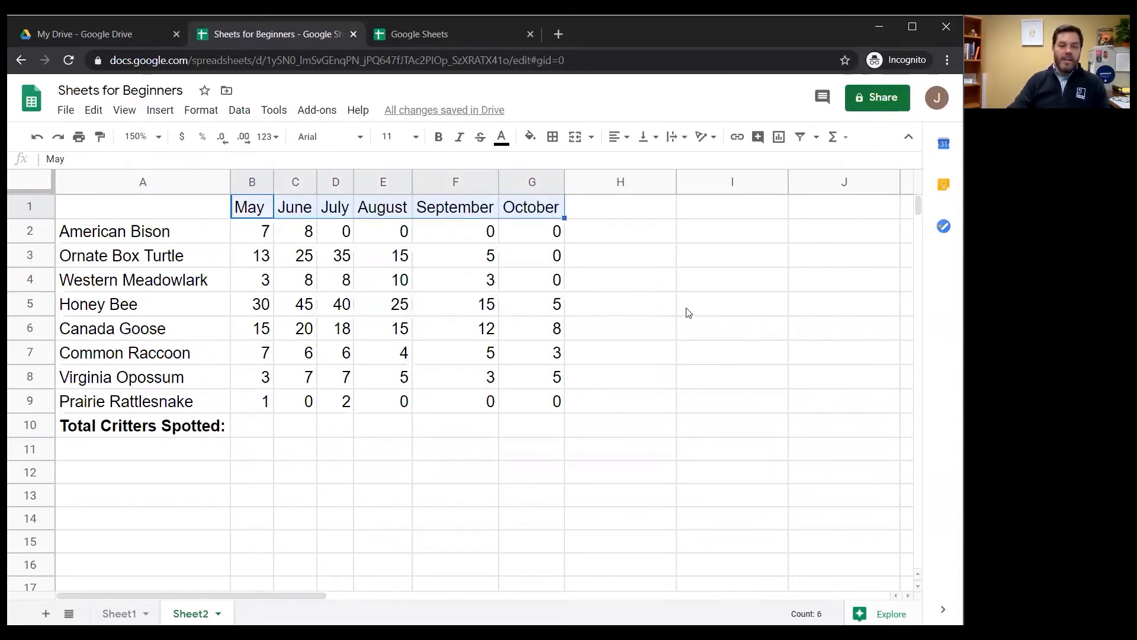
Review the individual May counts in column B and the Total Critters Spotted row where they are added up
left_click(260, 434)
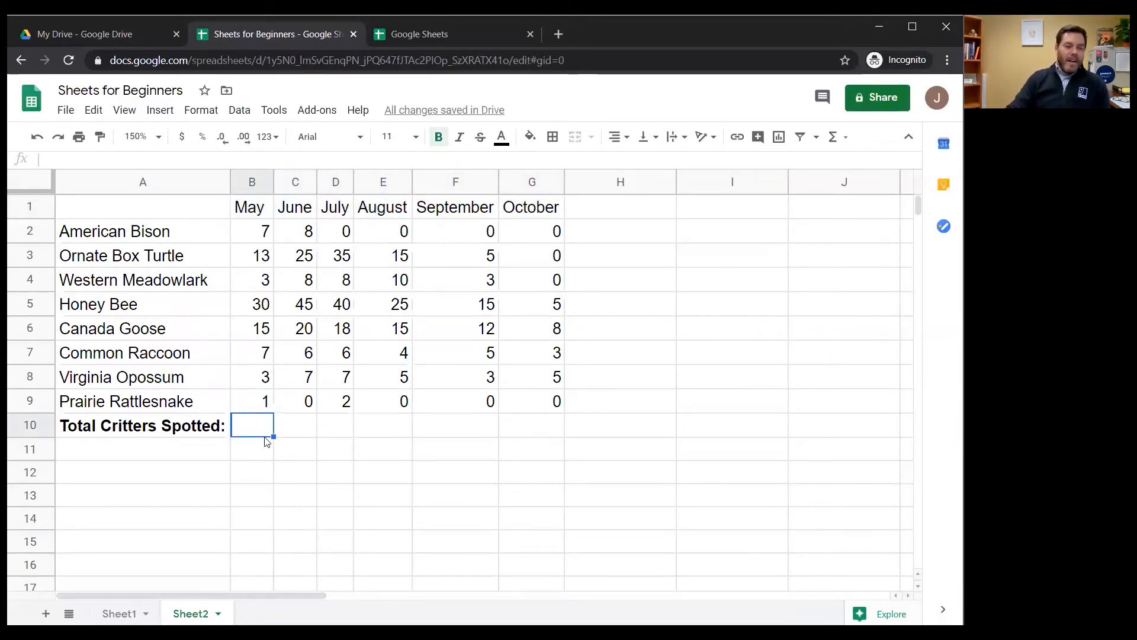
left_click(157, 438)
left_click(236, 428)
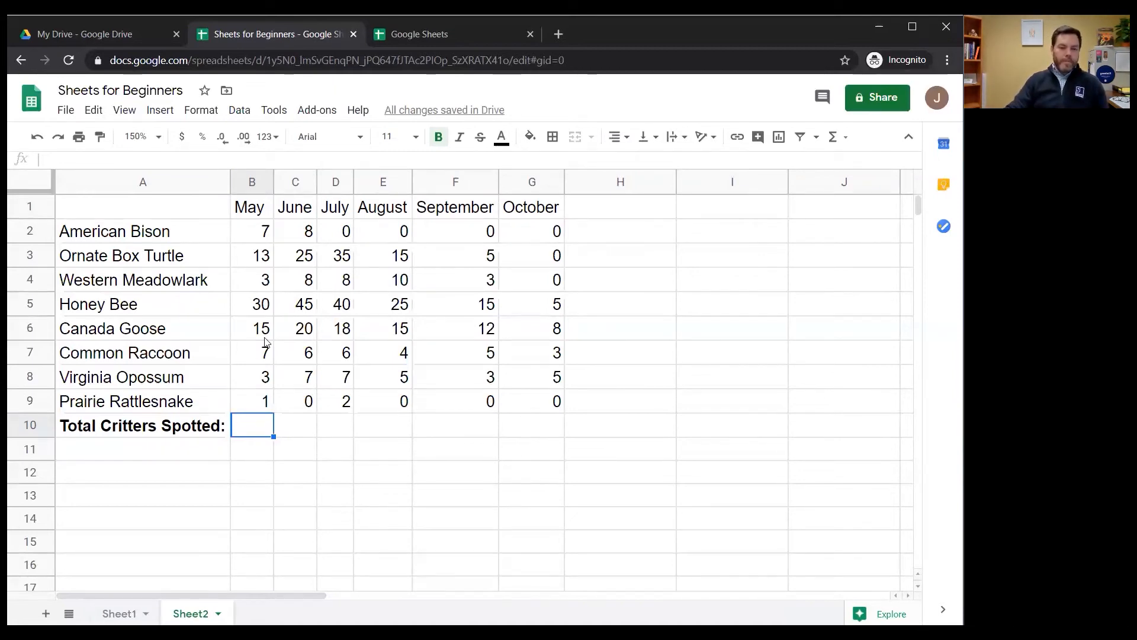
left_click(250, 234)
left_click(255, 257)
left_click(256, 280)
left_click(257, 305)
left_click(257, 330)
left_click(259, 379)
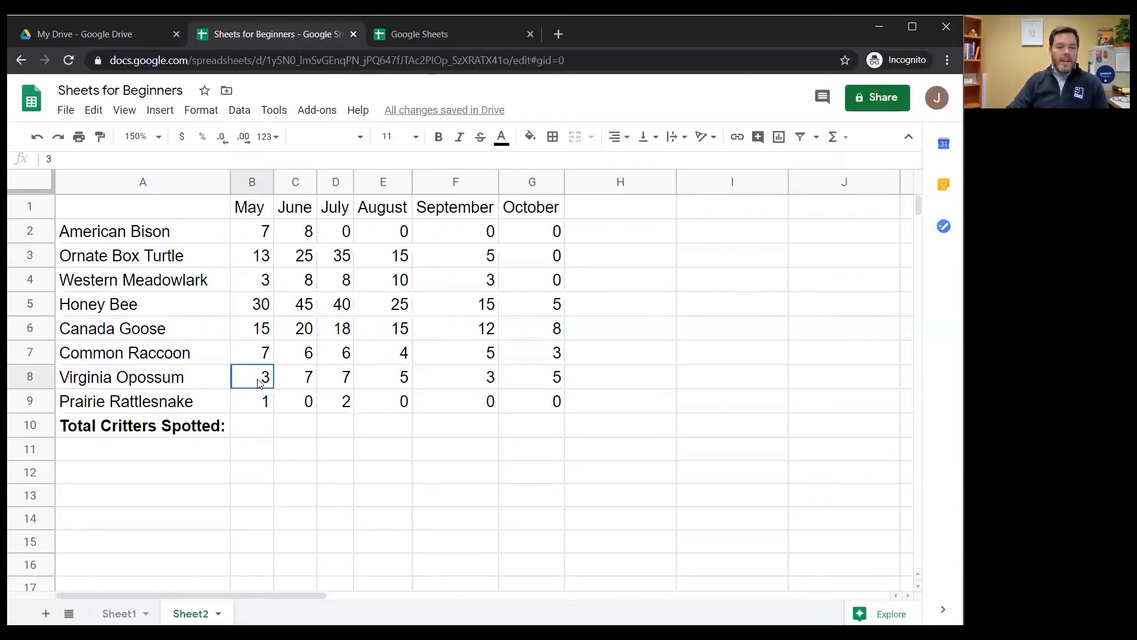
left_click(255, 434)
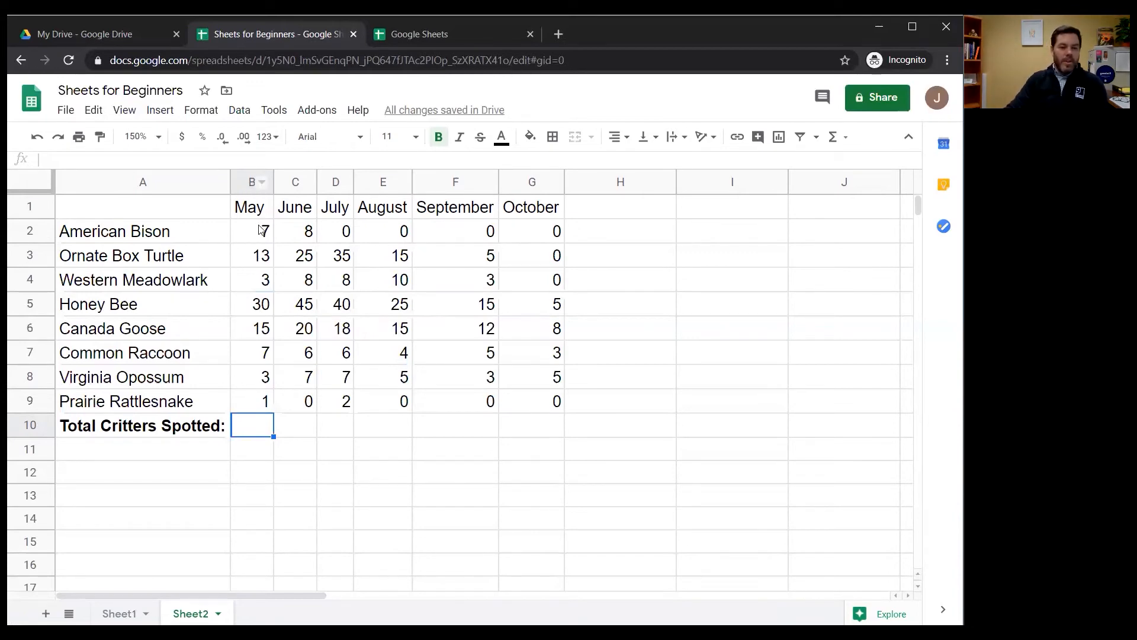
Examine the quick summary statistics for the May counts in B2:B9, switching the display to Count Numbers and back to Sum
left_click_drag(261, 232, 262, 400)
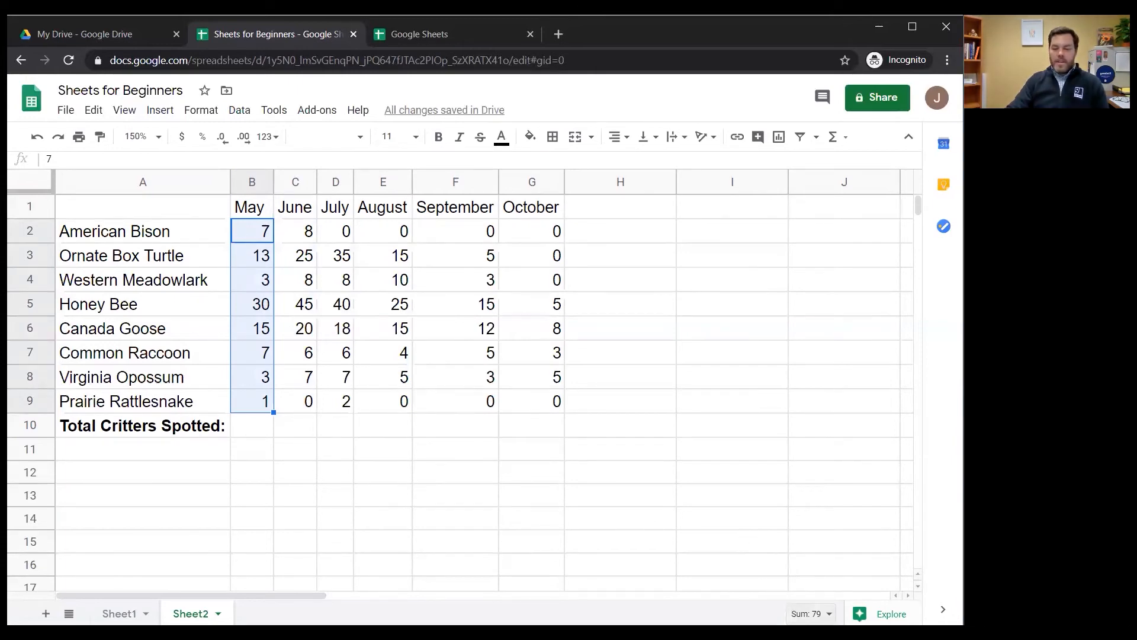
left_click(812, 614)
left_click(788, 589)
left_click(791, 613)
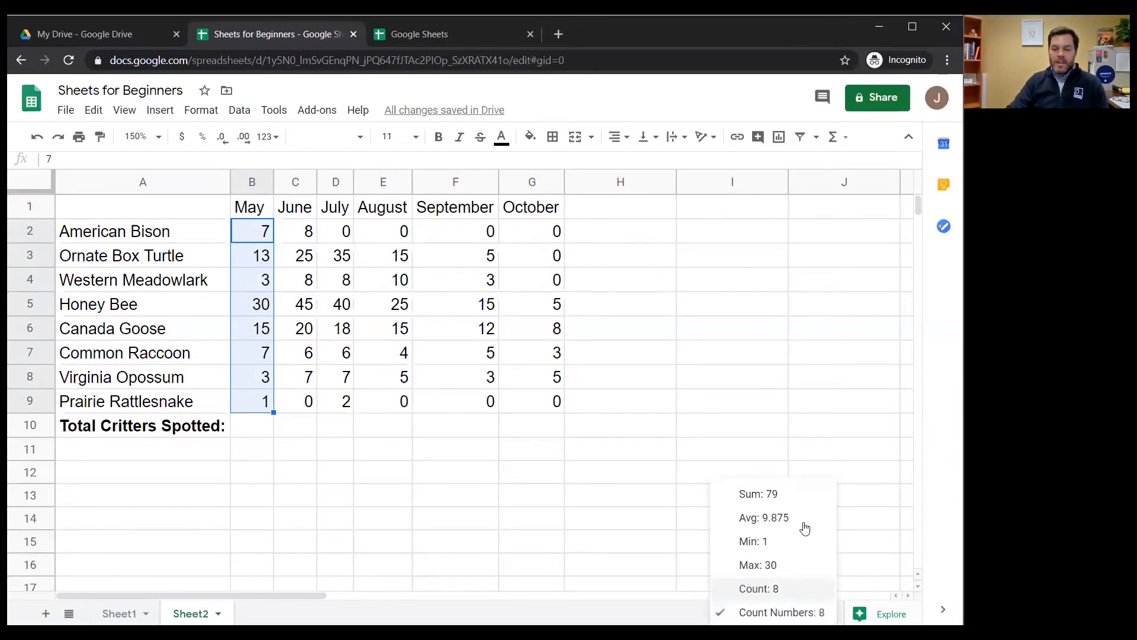
left_click(801, 504)
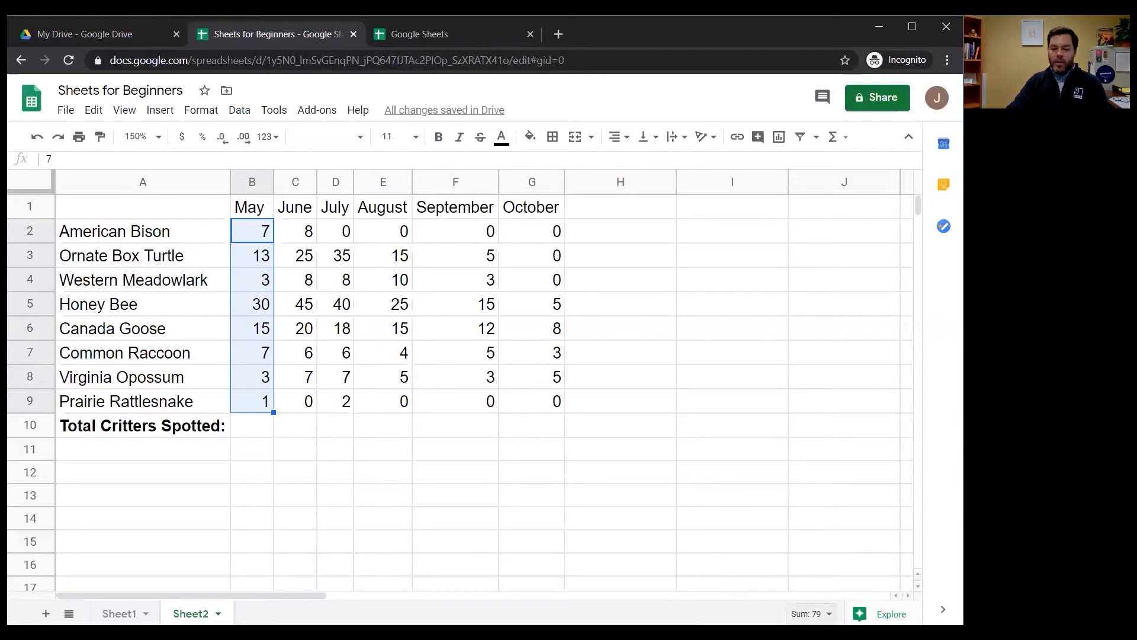
Check the quick sums of the June counts C2:C9, the Honey Bee row B5:G5 and the May counts B2:B9
left_click_drag(316, 232, 318, 402)
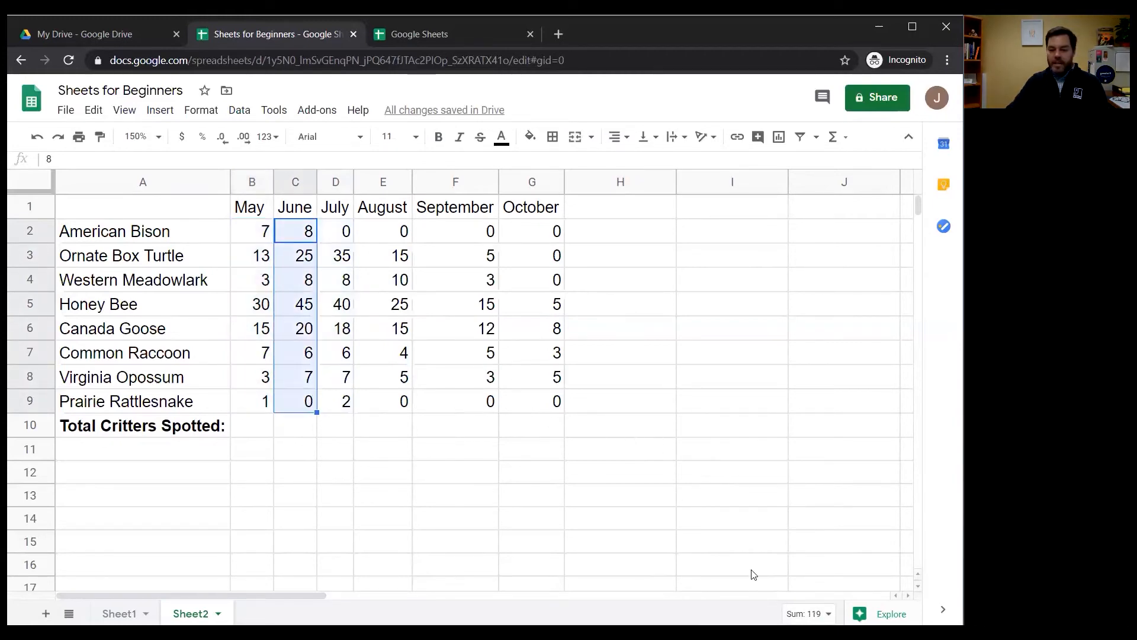
left_click_drag(261, 307, 551, 311)
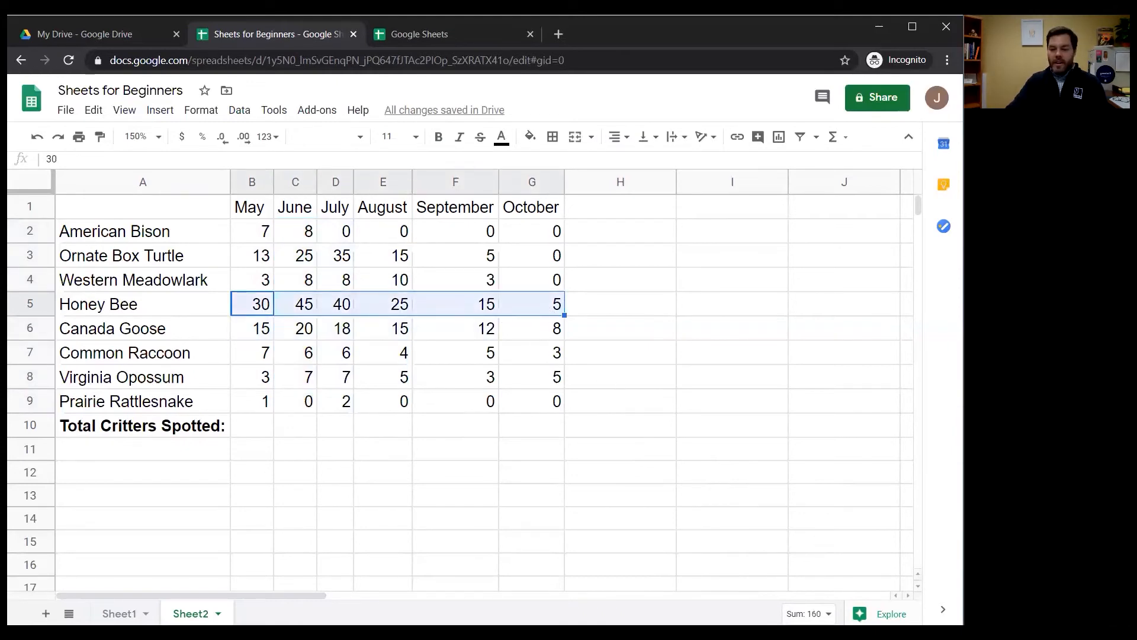
left_click(447, 500)
left_click_drag(261, 228, 264, 402)
Total the May counts in cell B10 with the formula =B2+B3+B4+B5+B6+B7+B8+B9
left_click(251, 429)
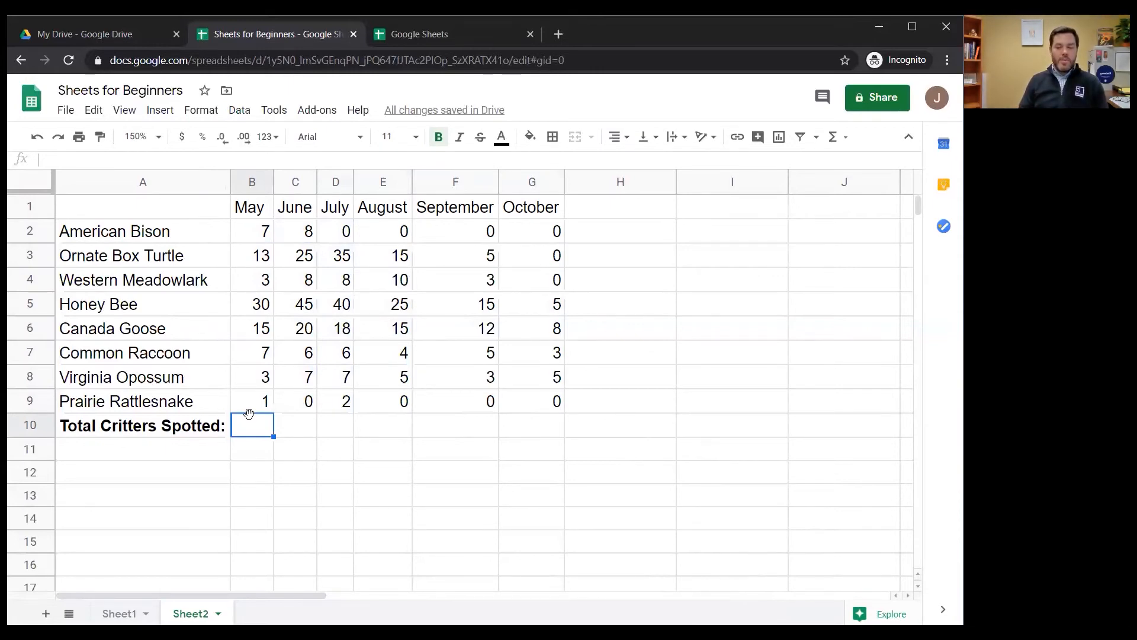
type("=")
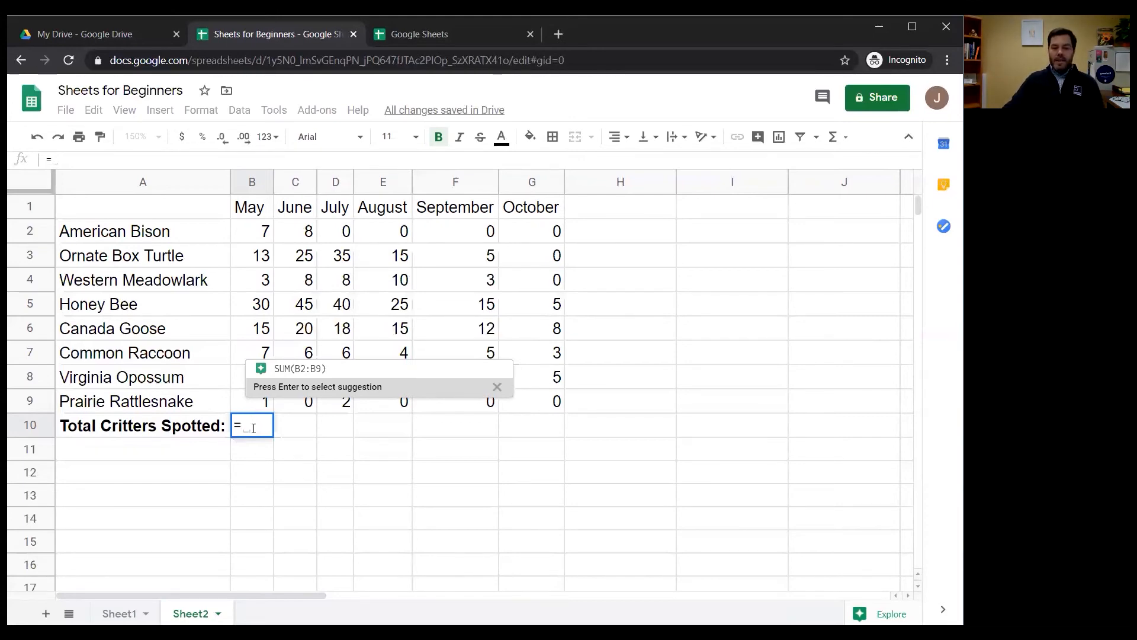
left_click(261, 240)
type("+")
left_click(264, 263)
type("+")
left_click(261, 283)
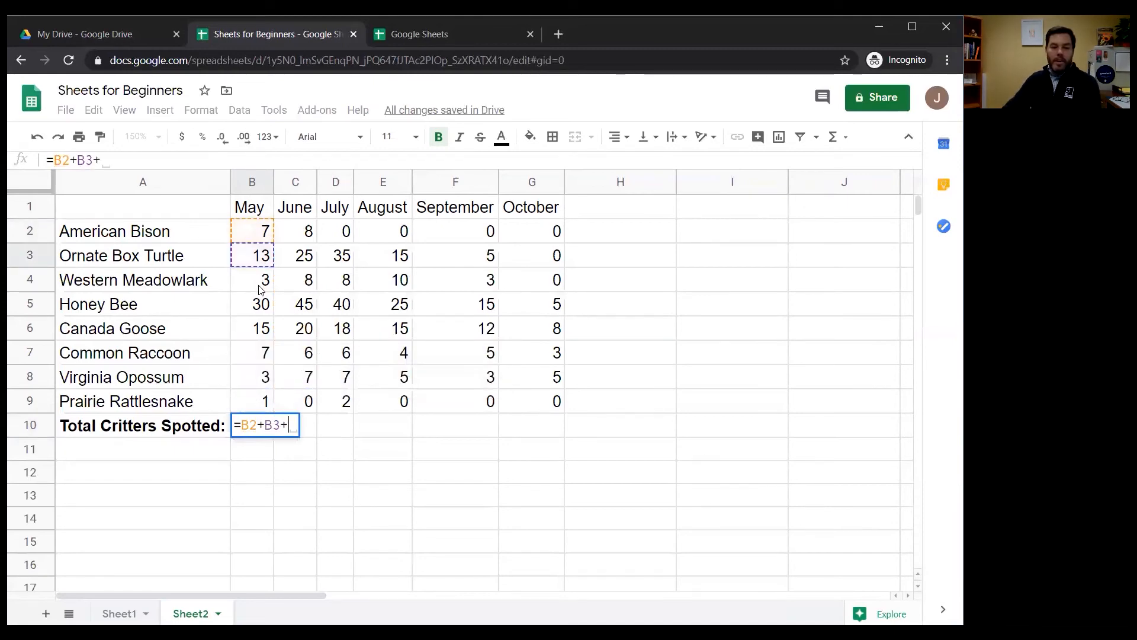
type("+")
left_click(257, 308)
type("+")
left_click(254, 332)
type("+")
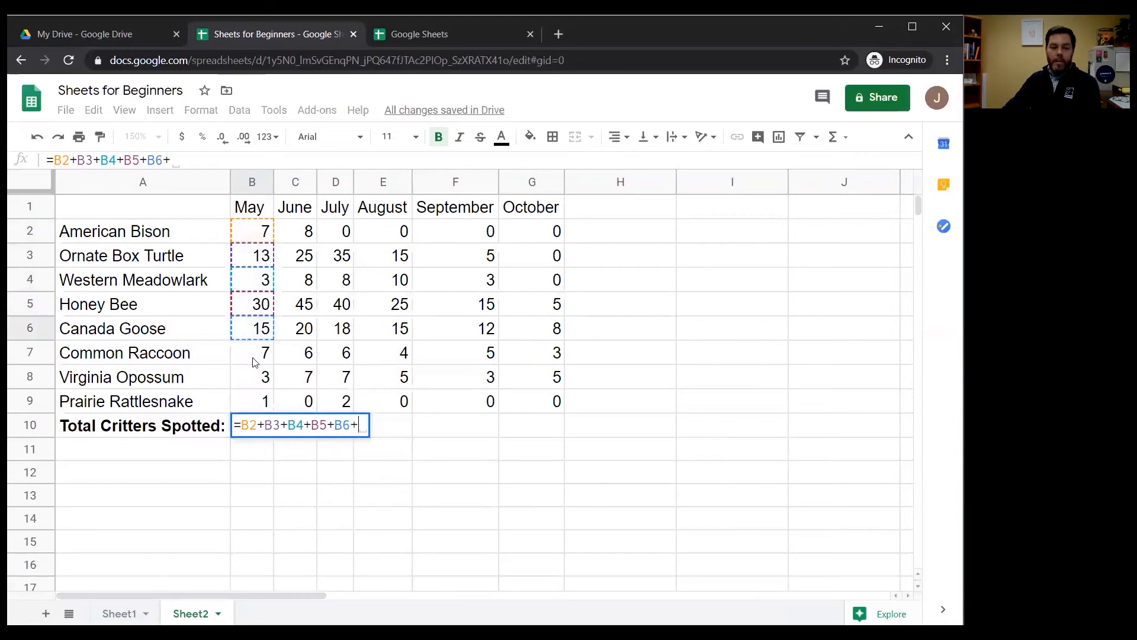
left_click(259, 358)
type("+")
left_click(261, 380)
type("+")
left_click(256, 403)
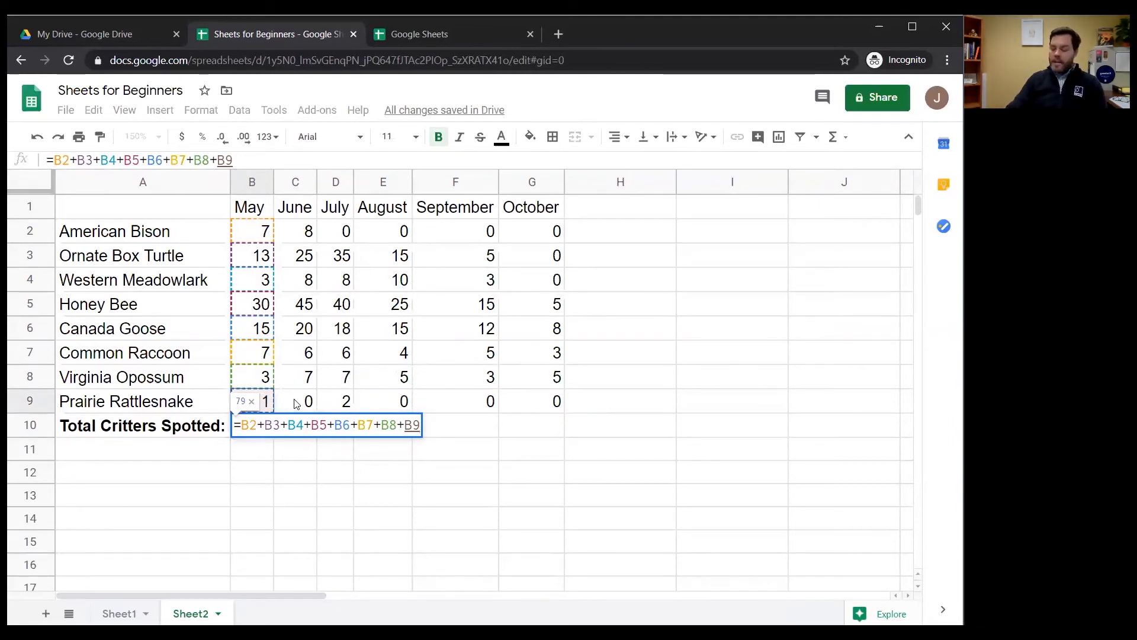
key("Return")
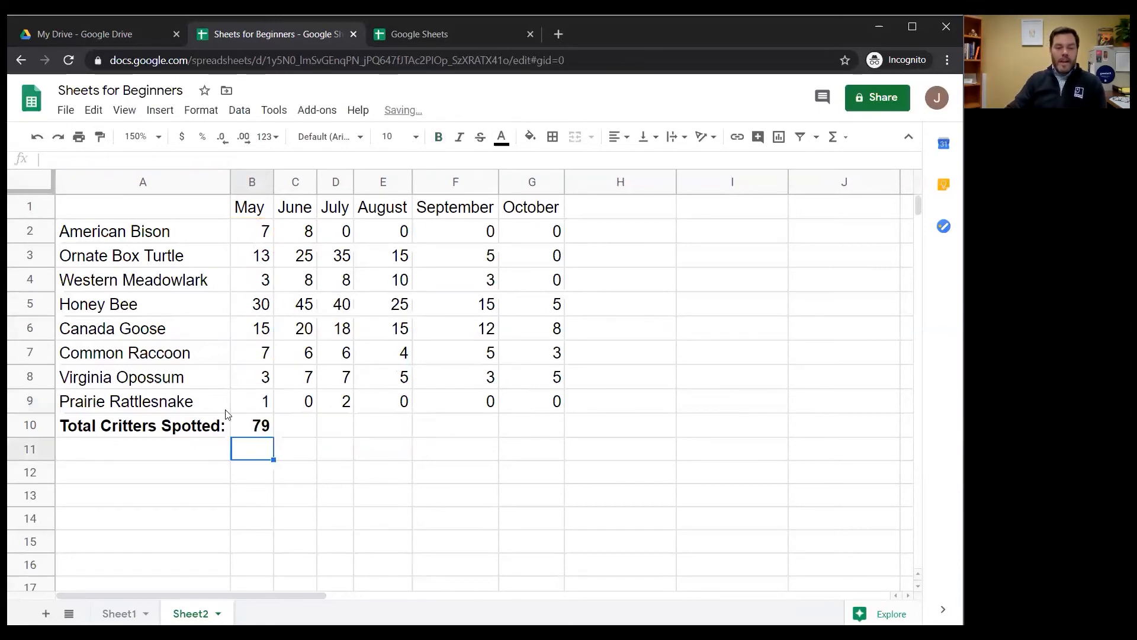
Review the formula in cell B10 and compare its result with the quick sum of B2:B9
left_click(251, 429)
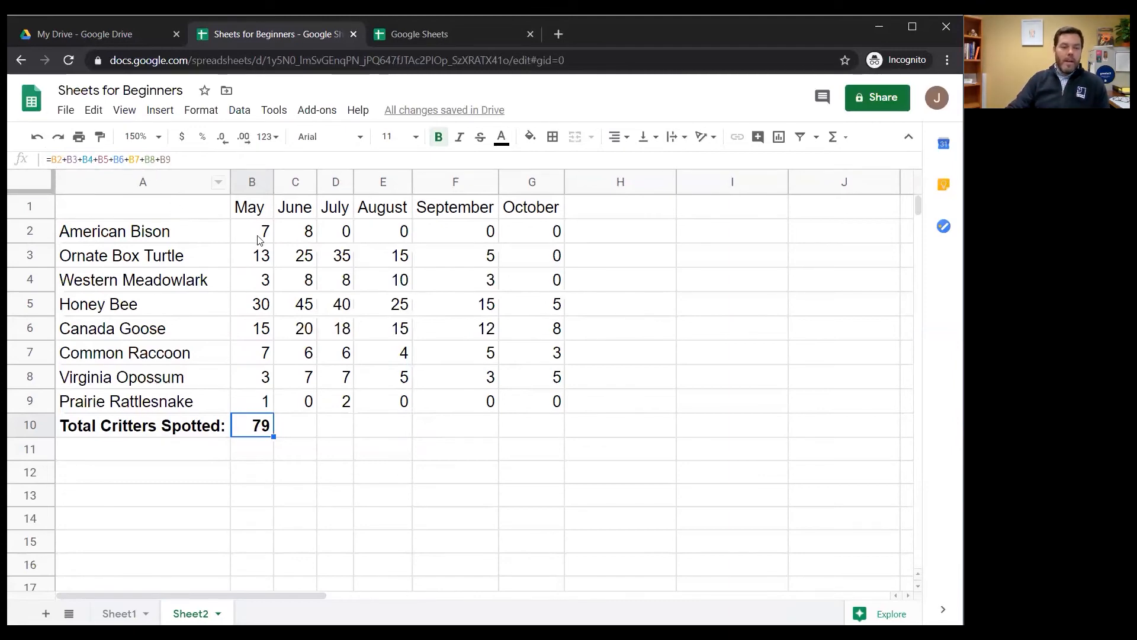
left_click_drag(258, 234, 250, 410)
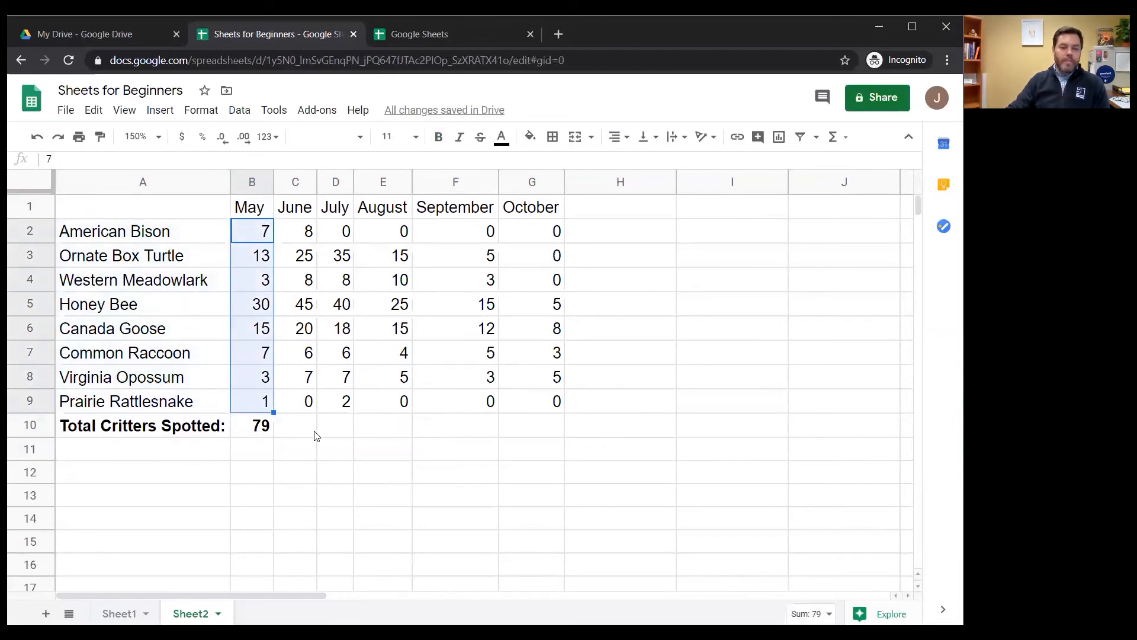
left_click(312, 435)
left_click(264, 426)
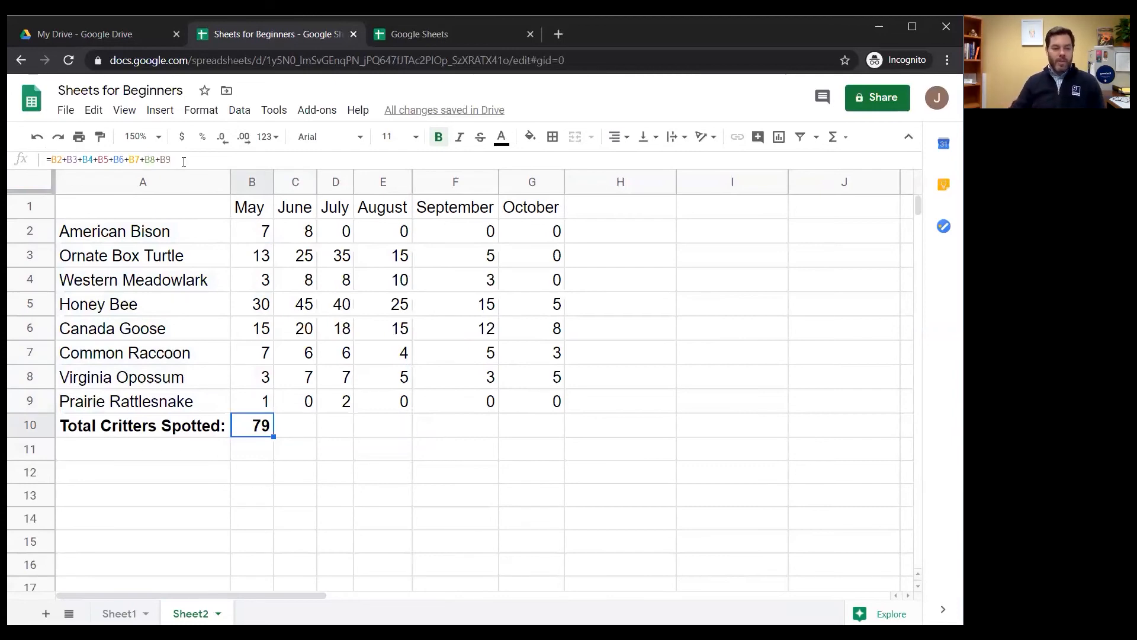
Total the June counts in cell C10 with the formula =sum(C2:C9)
left_click(310, 432)
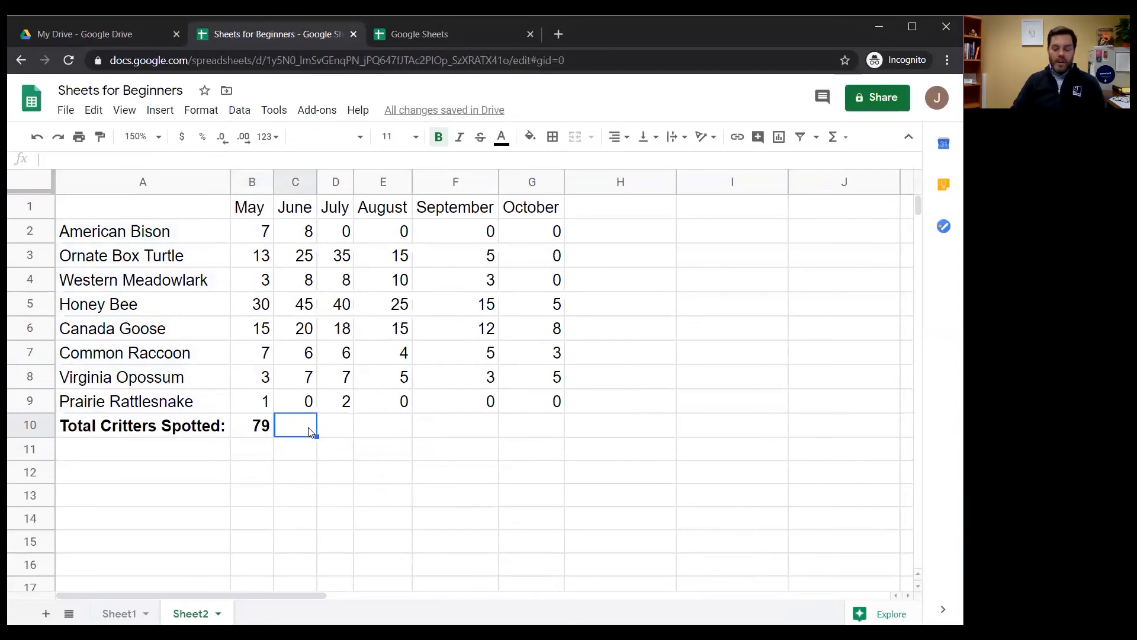
type("=")
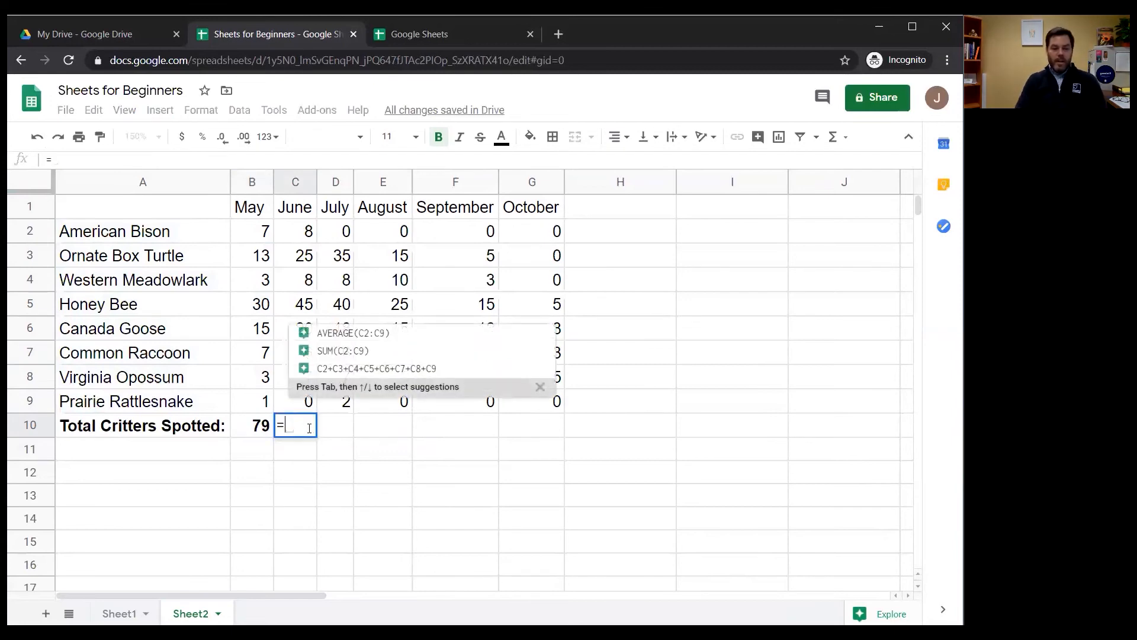
type("sum")
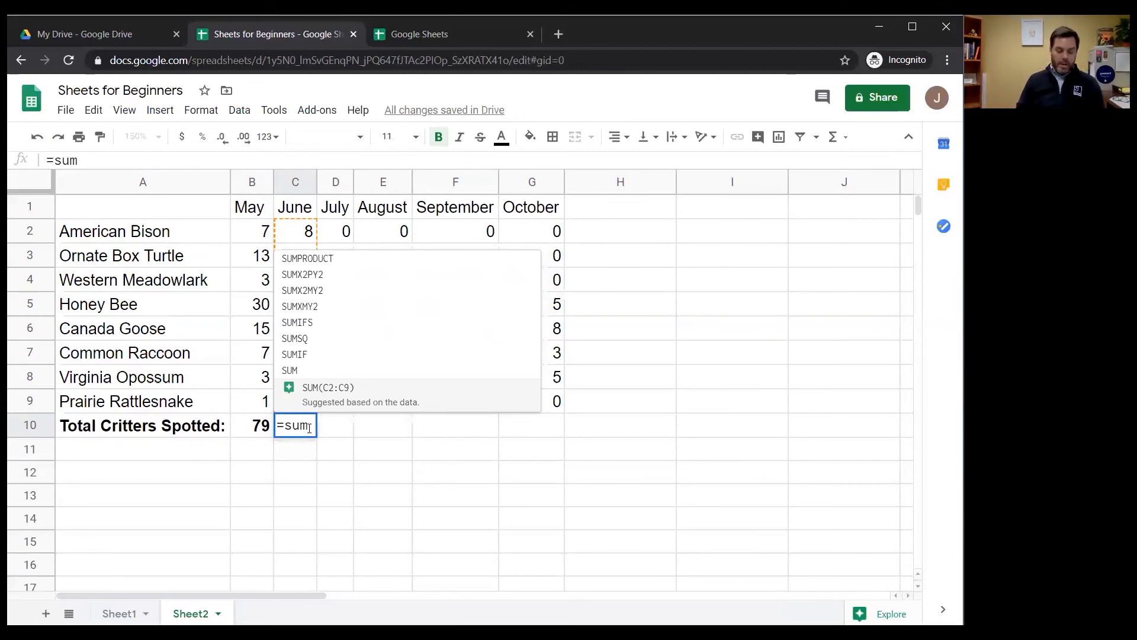
type("(")
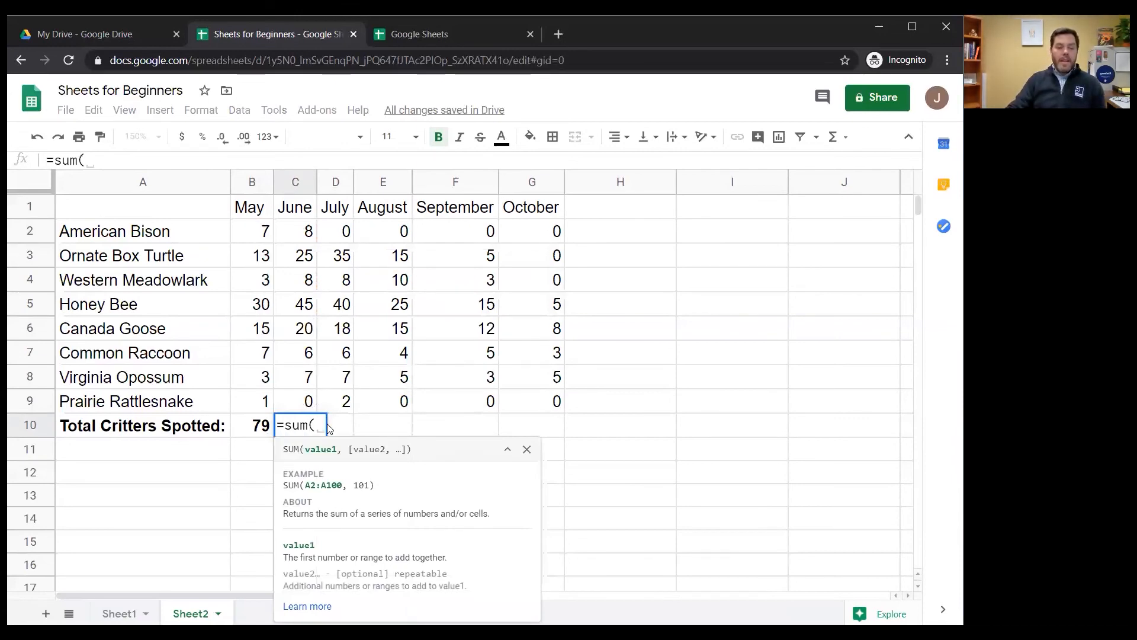
left_click_drag(304, 235, 302, 400)
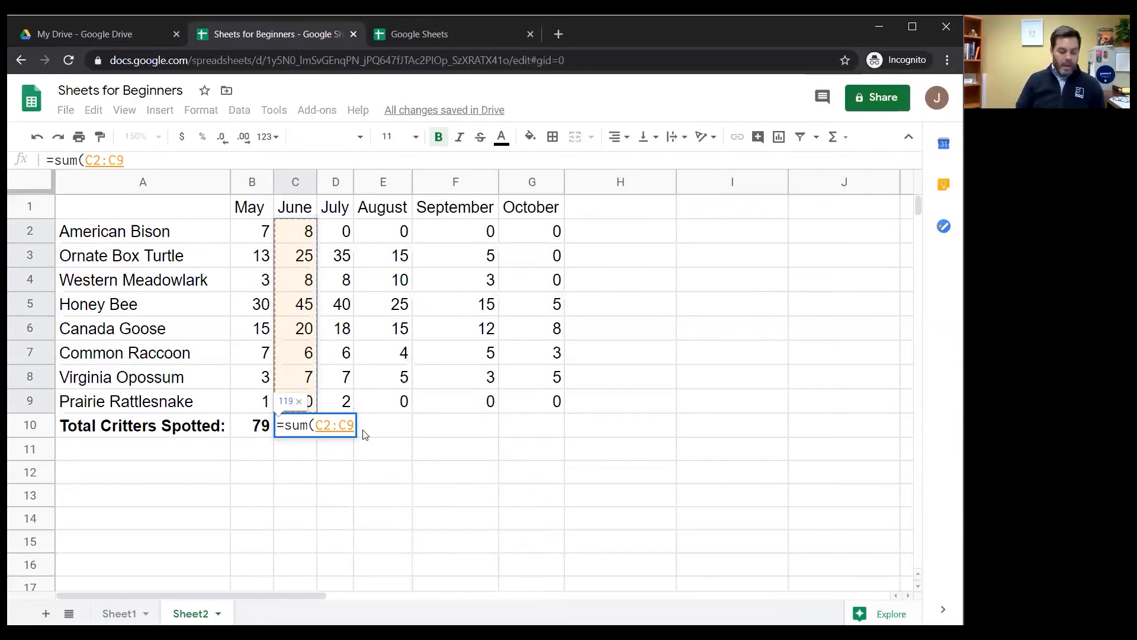
type(")")
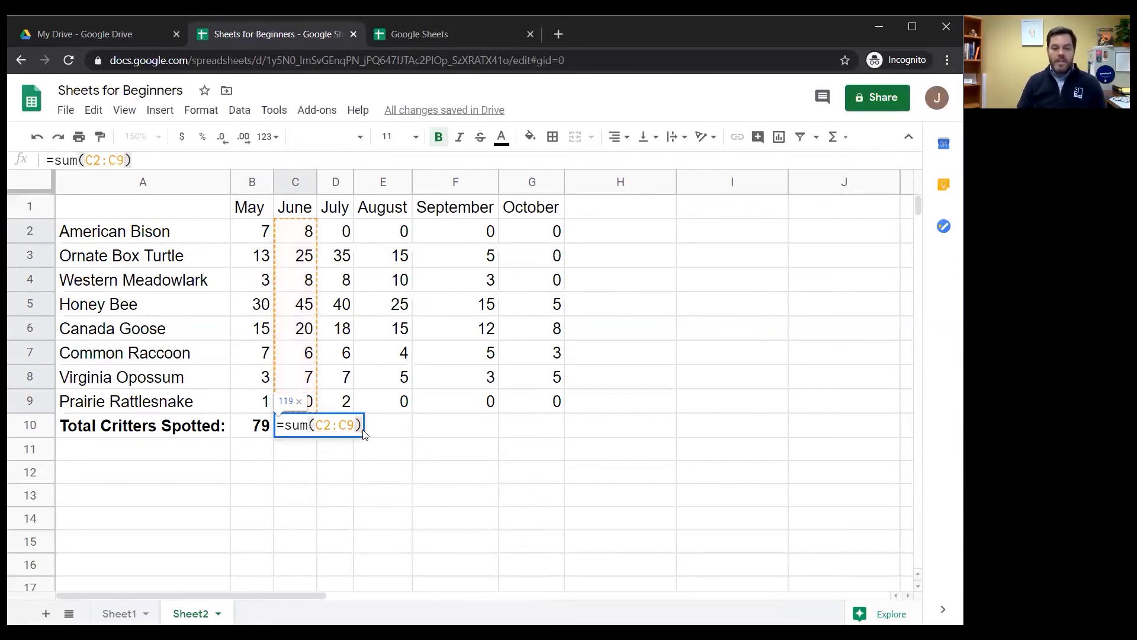
key("Return")
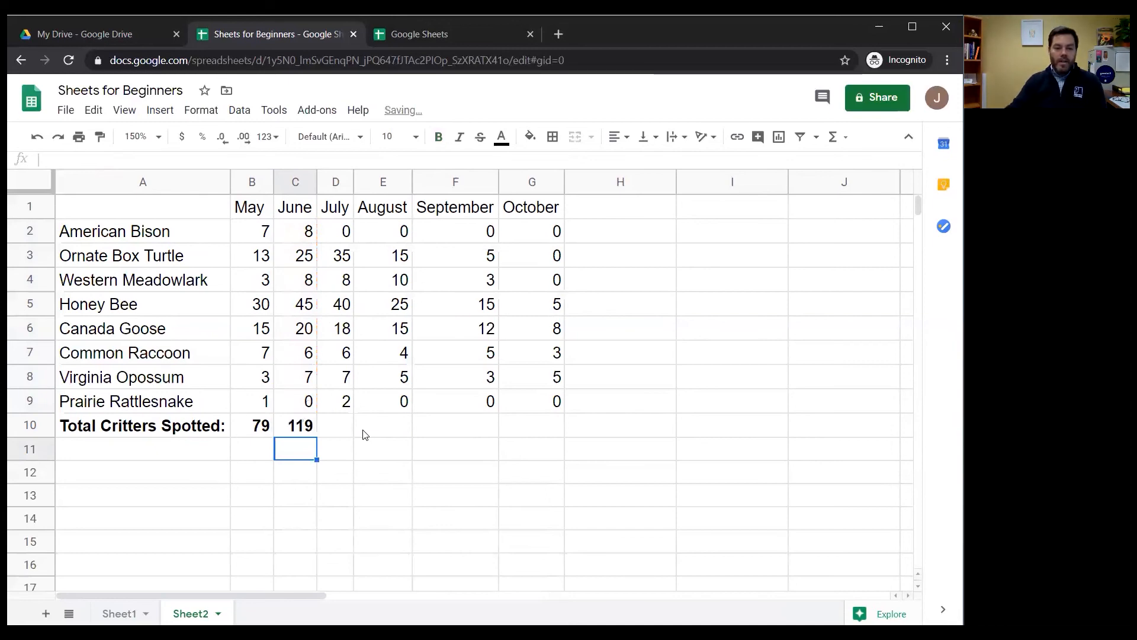
Review the SUM formula in cell C10 and check its result against the quick sum of C2:C9
left_click(302, 430)
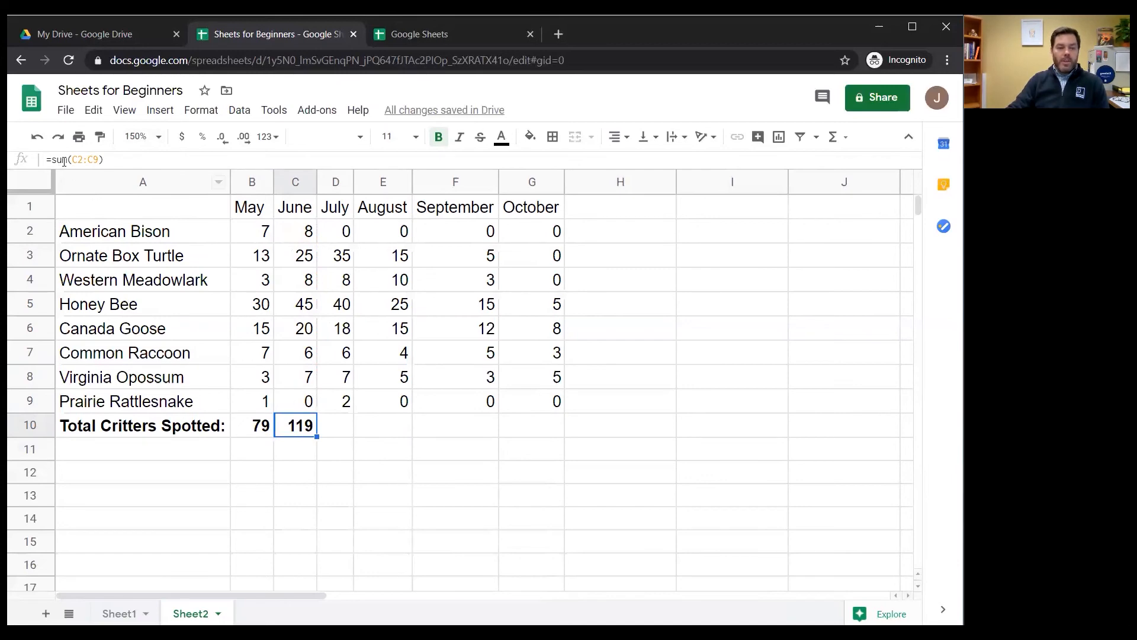
left_click(295, 240)
left_click_drag(295, 243, 303, 409)
left_click(300, 422)
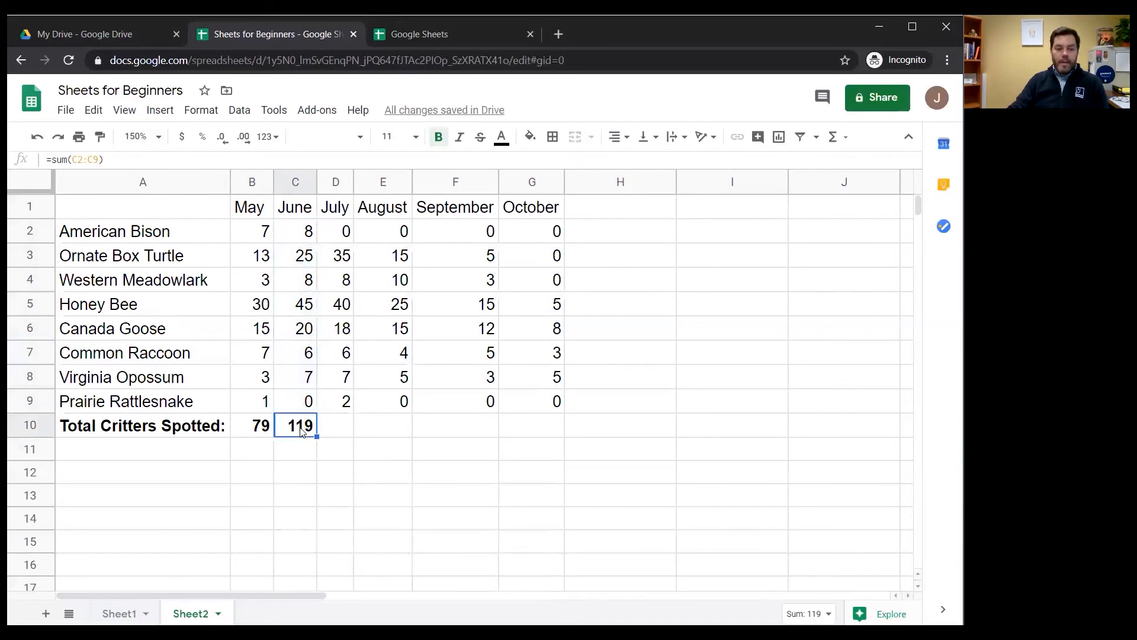
Compare the cell-by-cell addition formula in B10 with the SUM formula in C10
left_click(253, 428)
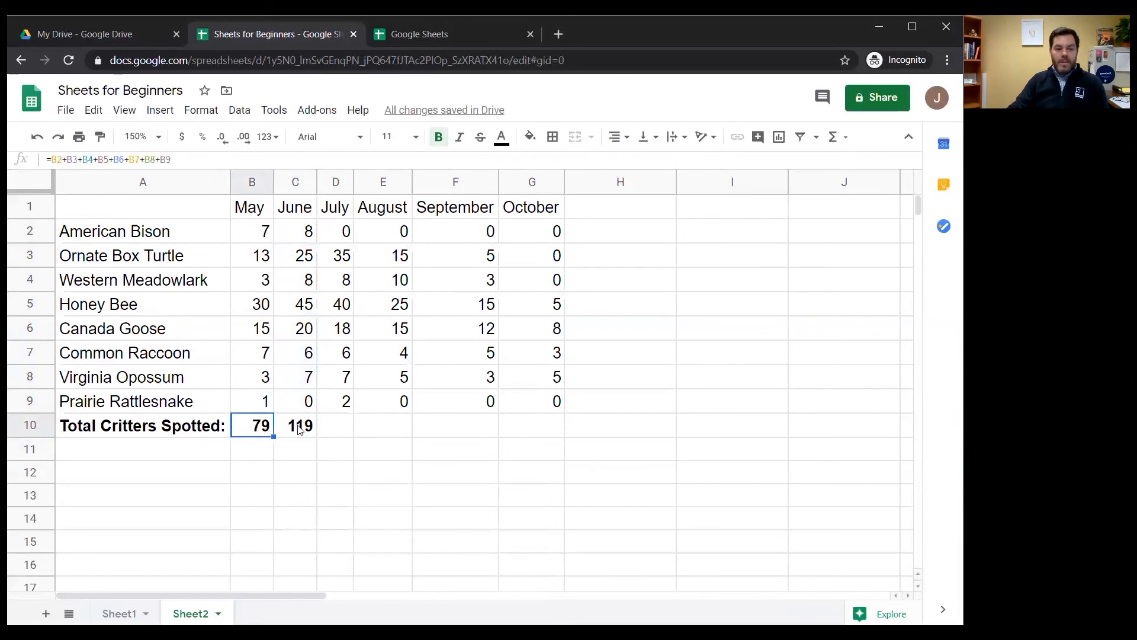
left_click(300, 428)
left_click(259, 431)
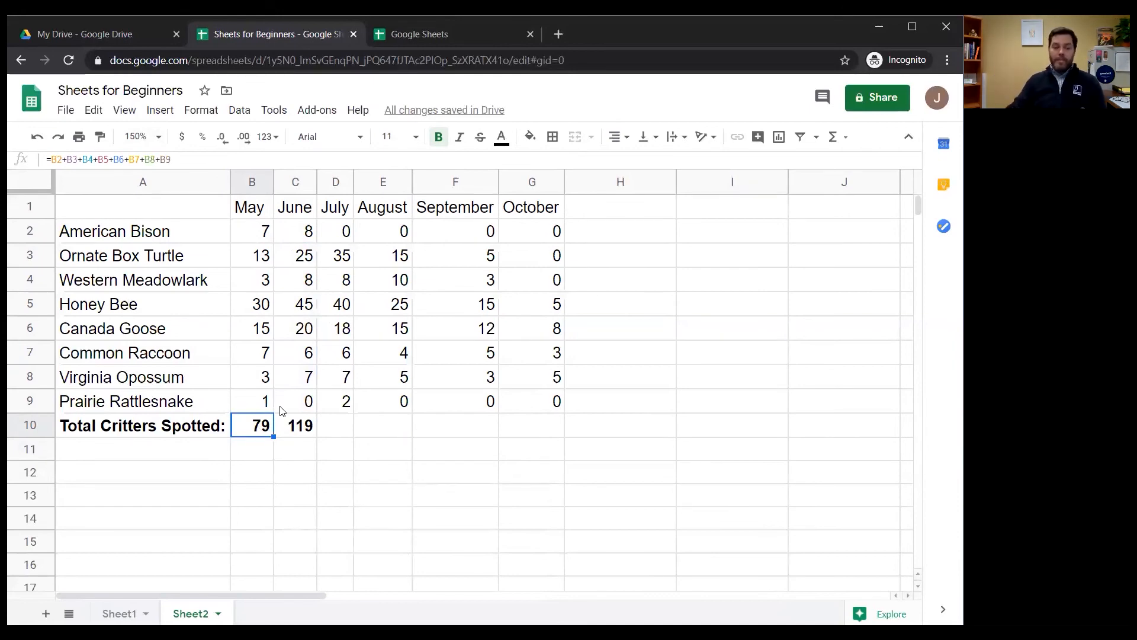
left_click(276, 431)
left_click(263, 435)
left_click(307, 430)
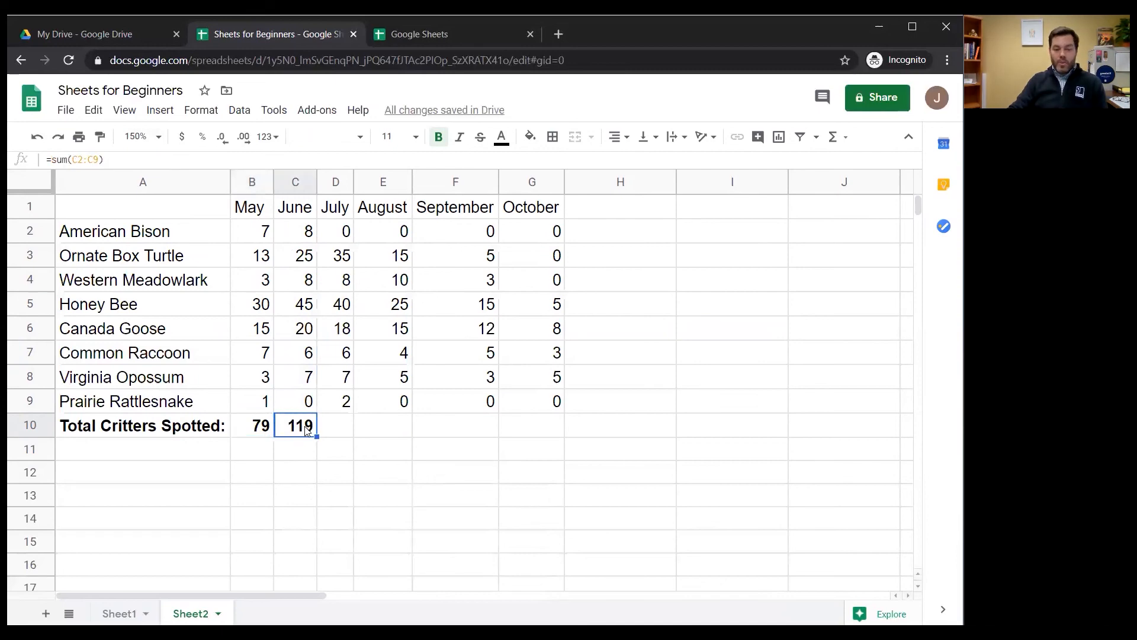
left_click(268, 434)
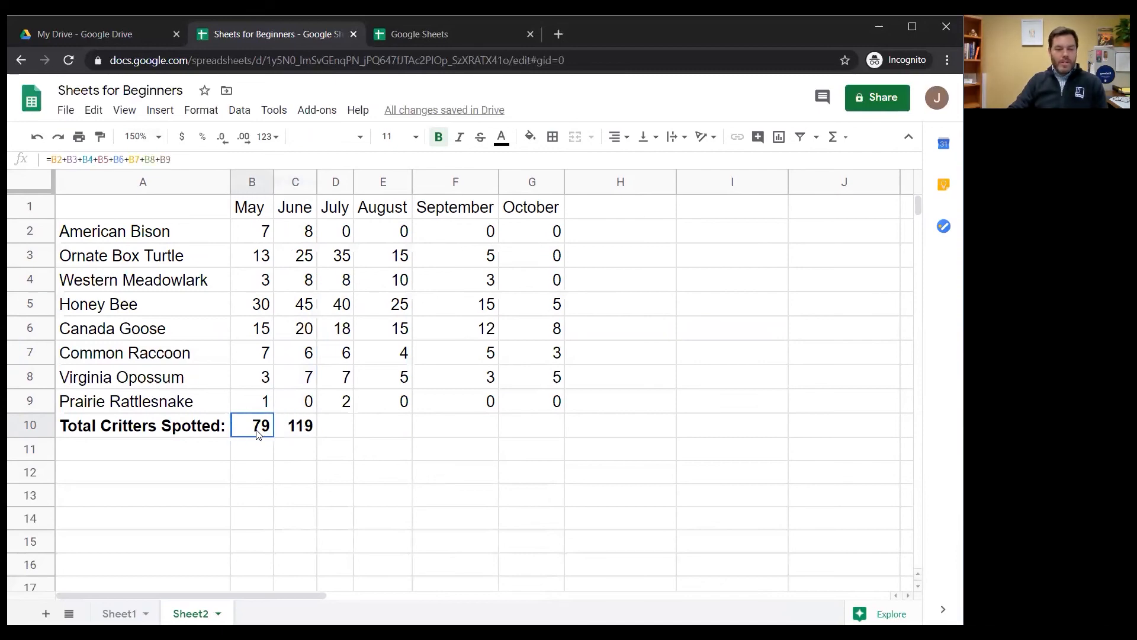
Autofill the SUM formula from C10 across to G10 to total the July through October counts
left_click(295, 437)
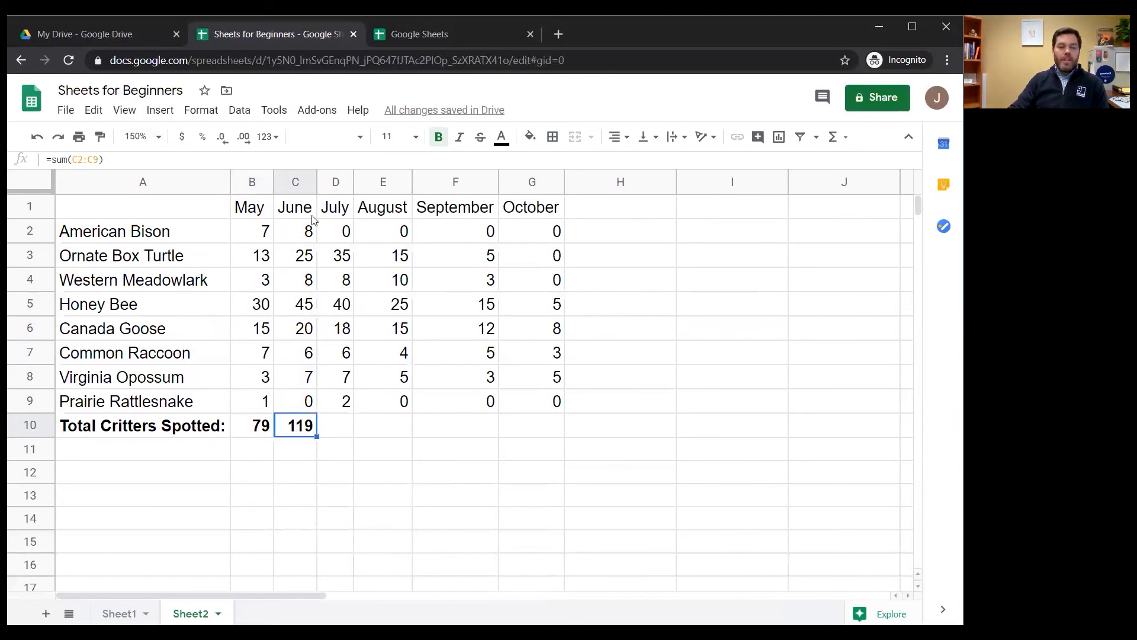
left_click_drag(318, 437, 561, 440)
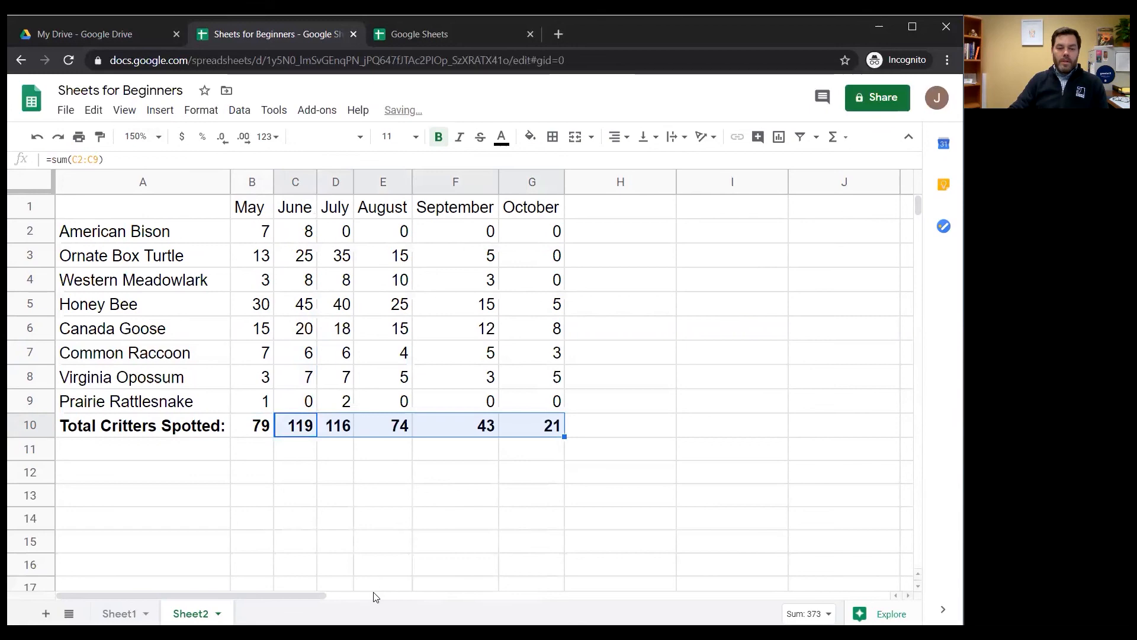
left_click(375, 561)
Set the August Honey Bee count in E5 to 2 and the July Canada Goose count in D6 to 0
left_click_drag(387, 274, 394, 304)
left_click(389, 314)
type("2")
key("Return")
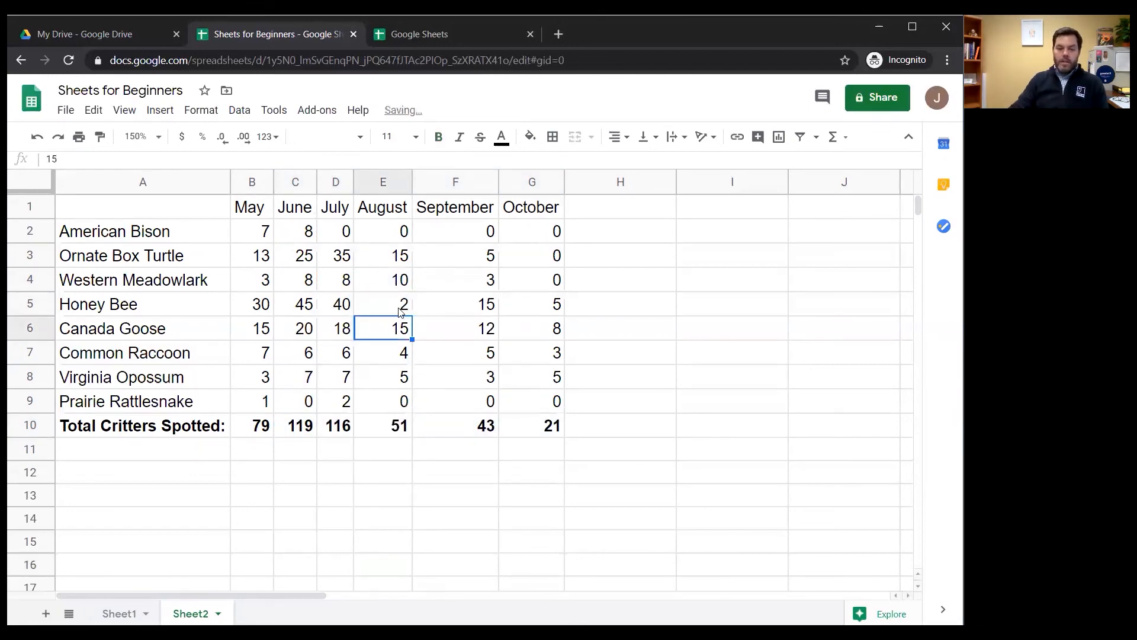
left_click(342, 333)
type("0")
key("Return")
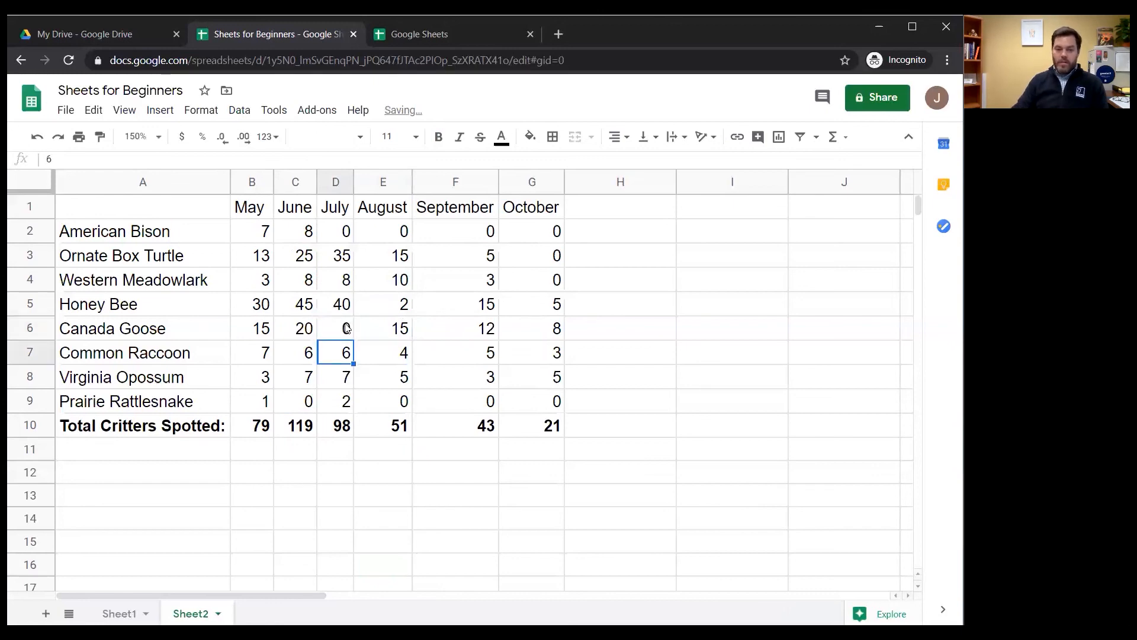
left_click(653, 436)
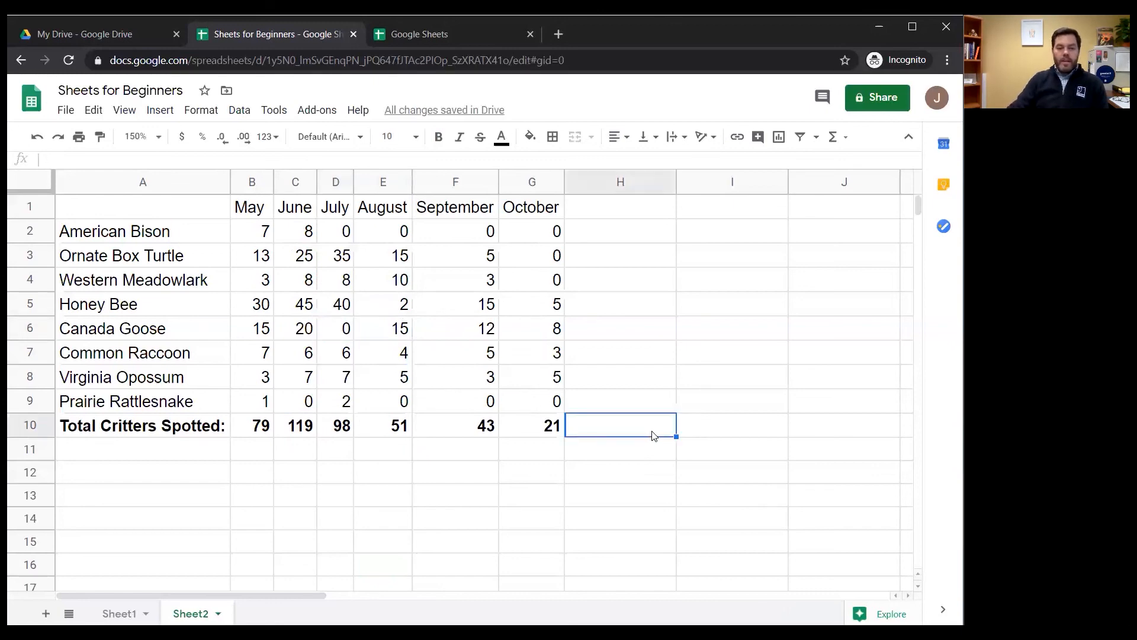
Check the quick sum of the monthly totals B10:G10, and look at Sheet1 before returning to Sheet2
left_click_drag(242, 433, 548, 437)
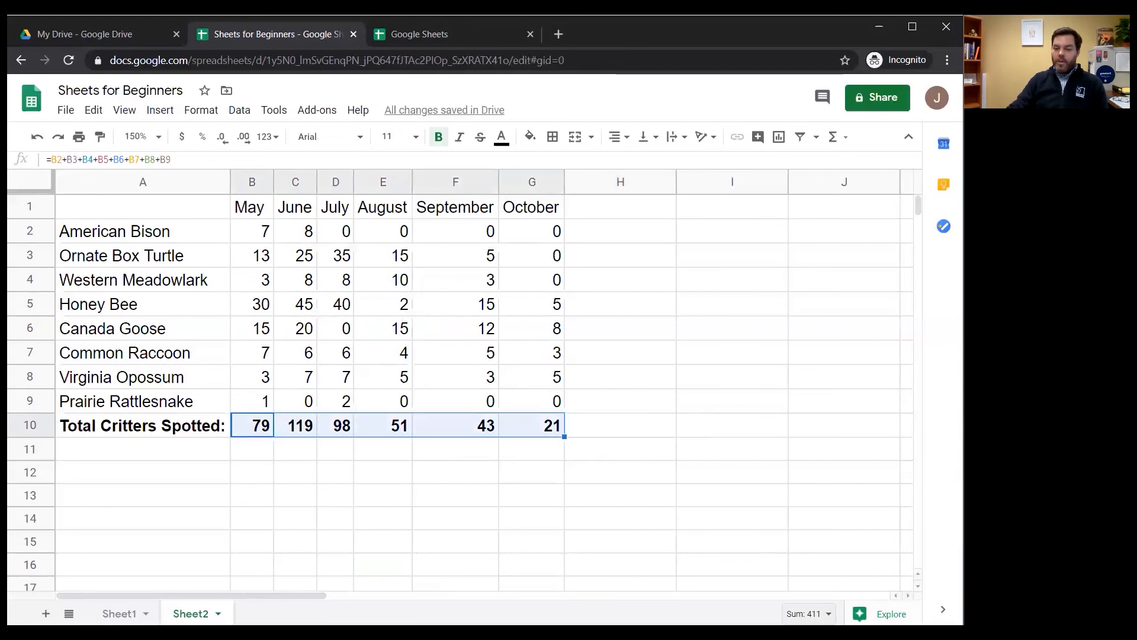
left_click(630, 432)
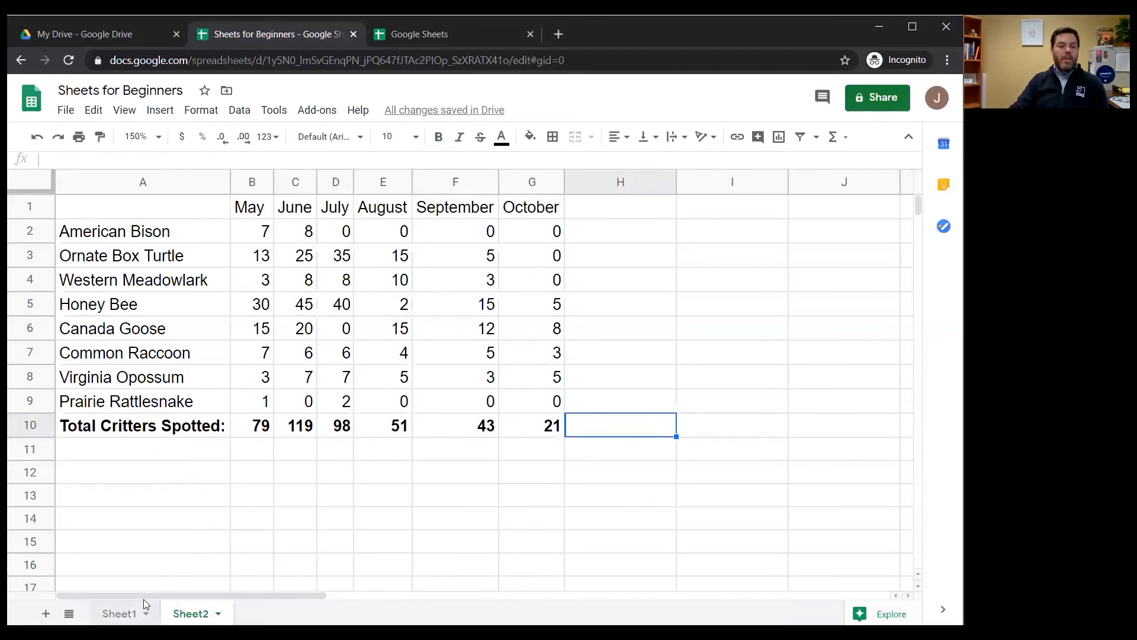
left_click(121, 613)
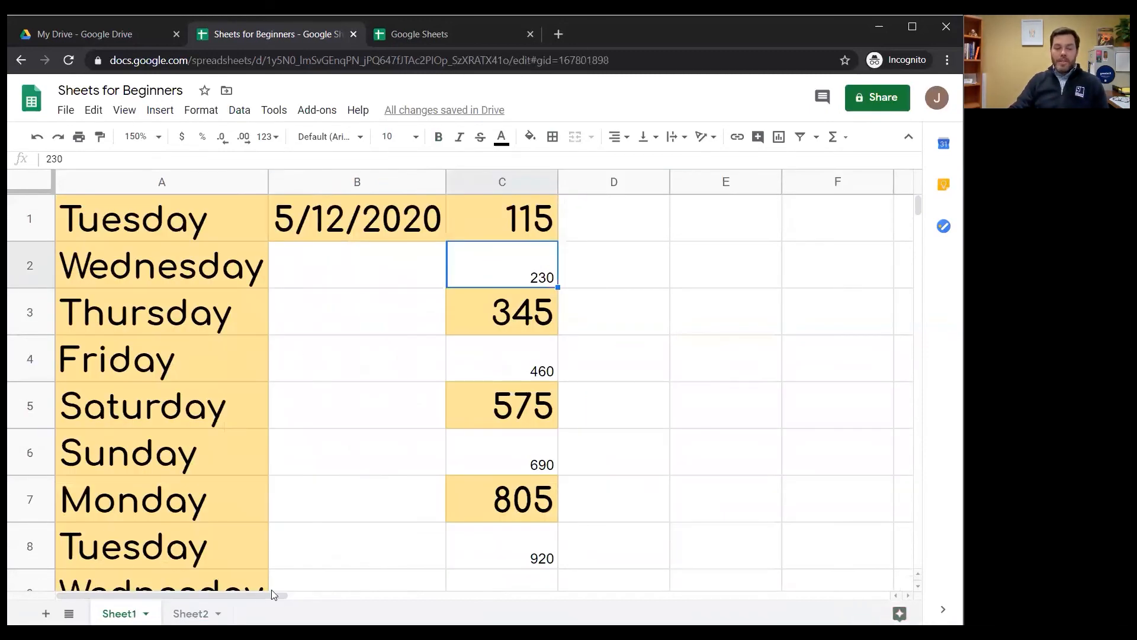
left_click(193, 613)
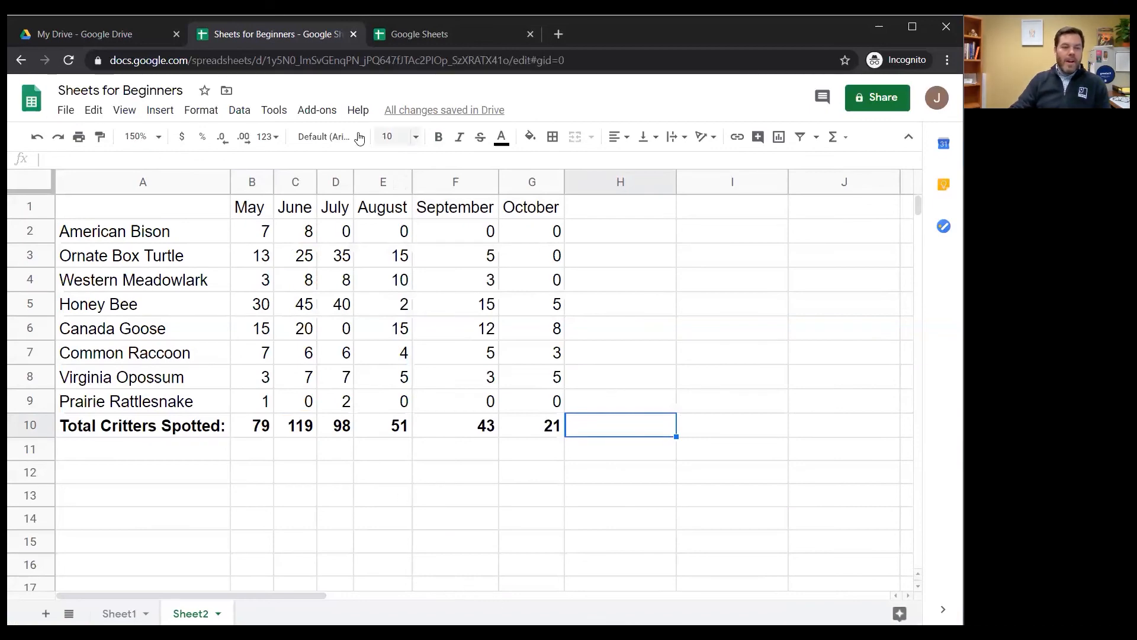